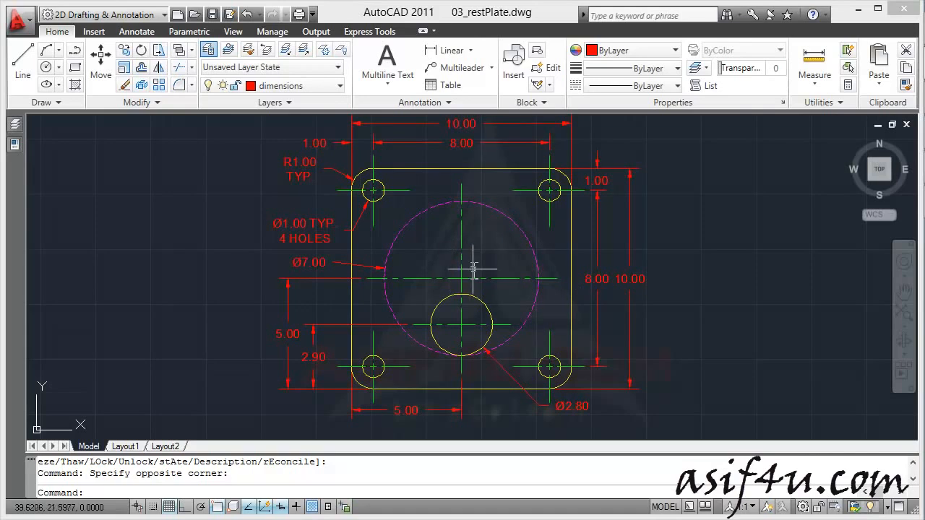
Restore the 03_restPlate.dwg drawing to a smaller floating window and fit the whole plate in it
{"action": "left_click", "coordinate": [891, 125]}
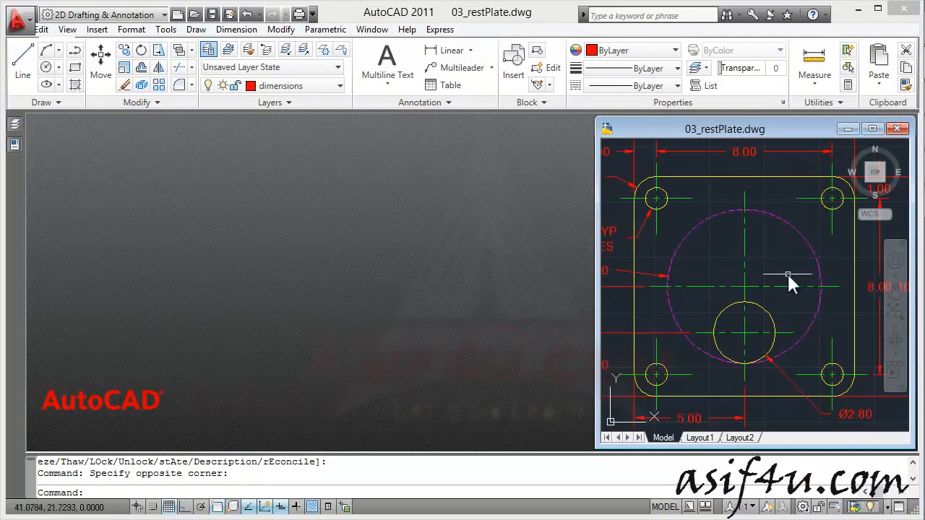
{"action": "scroll", "coordinate": [732, 281], "scroll_direction": "down", "scroll_amount": 2}
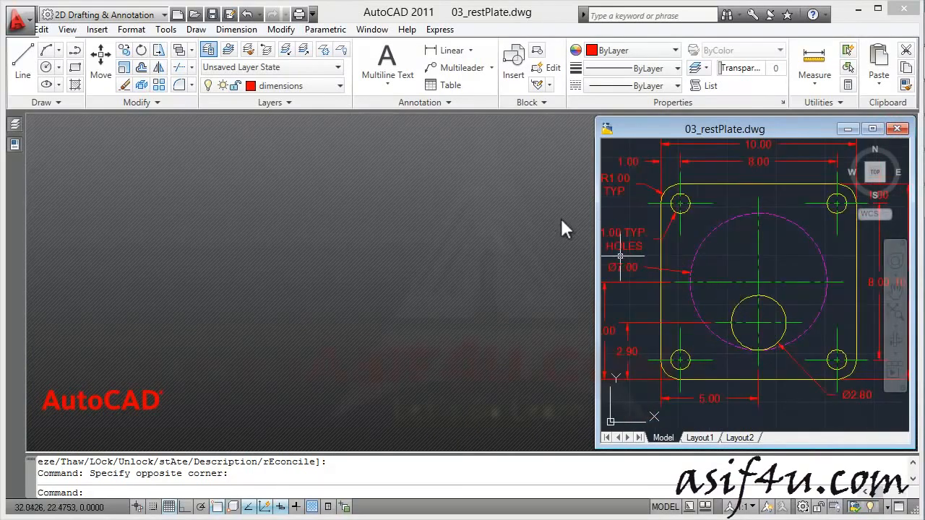
{"action": "scroll", "coordinate": [733, 253], "scroll_direction": "down", "scroll_amount": 2}
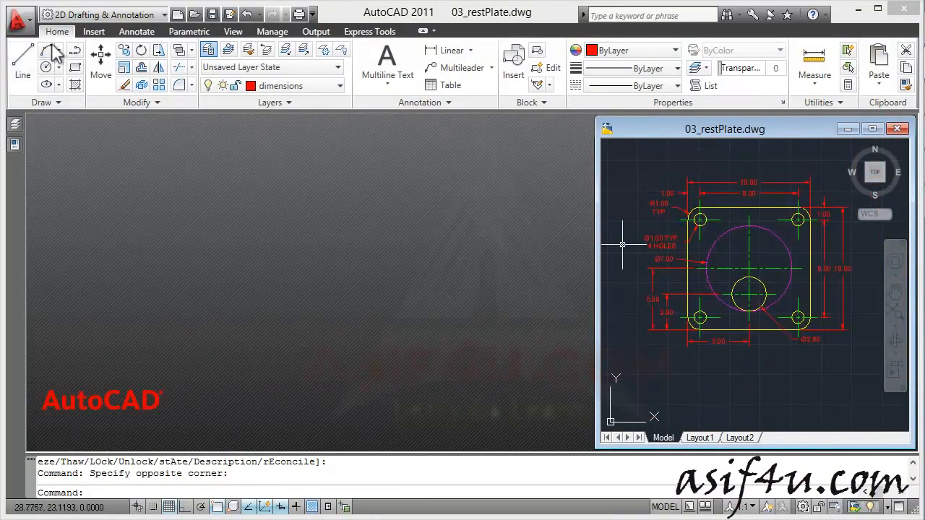
Create a new drawing from the acad template and size its window to sit beside the 03_restPlate.dwg window
{"action": "left_click", "coordinate": [18, 21]}
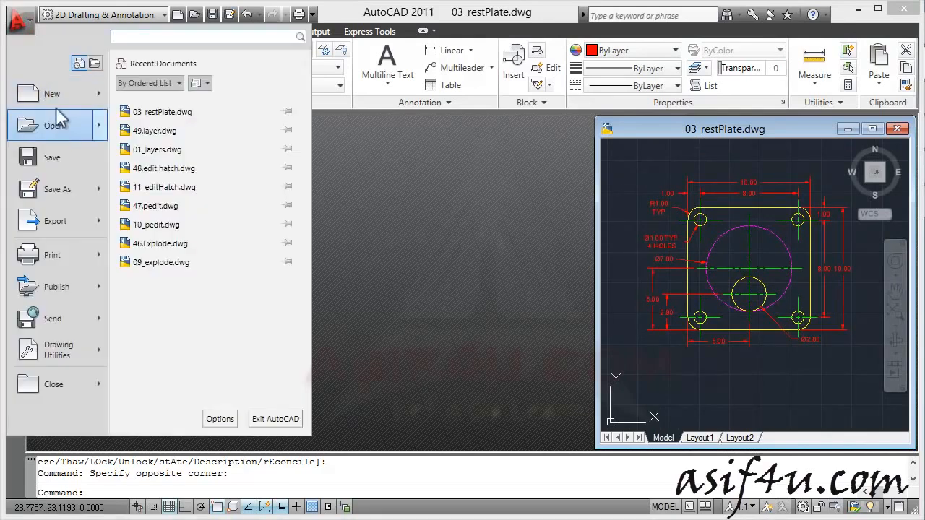
{"action": "left_click", "coordinate": [55, 100]}
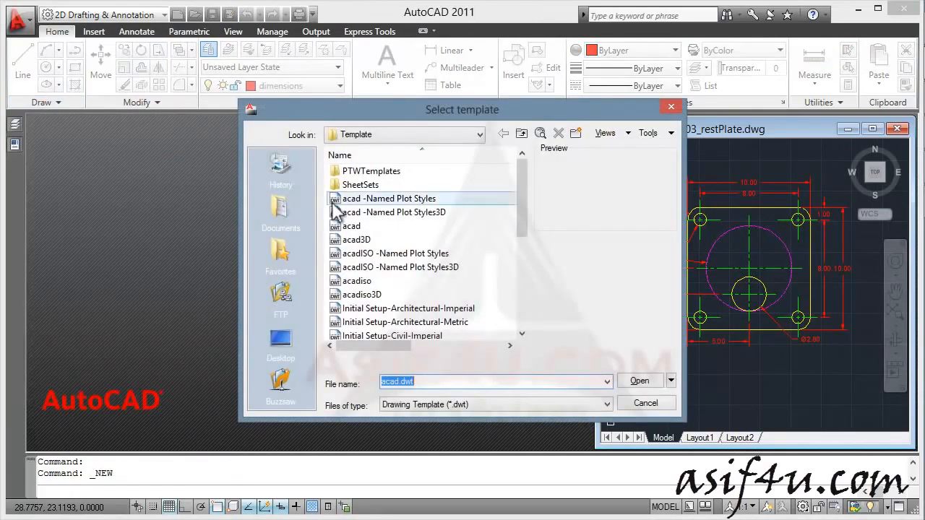
{"action": "left_click", "coordinate": [351, 225]}
{"action": "left_click", "coordinate": [635, 381]}
{"action": "left_click_drag", "start_coordinate": [913, 150], "coordinate": [591, 181]}
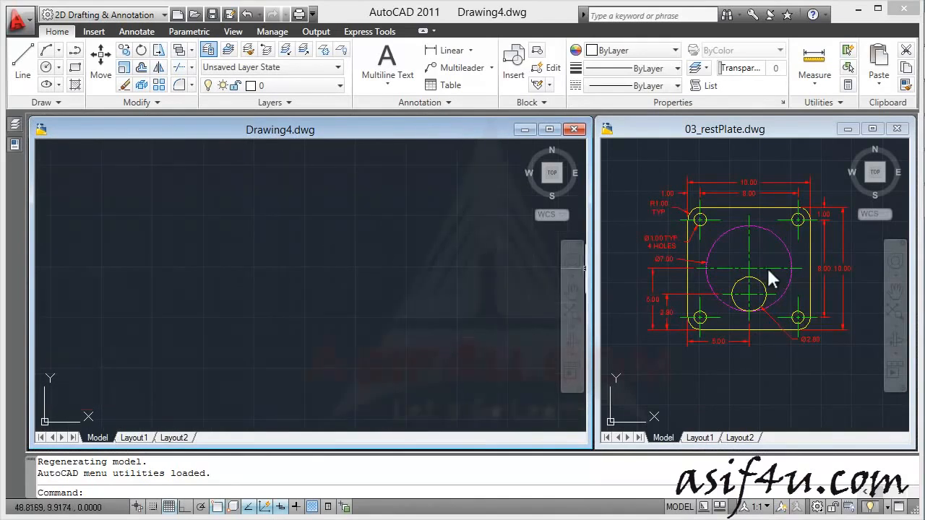
Enlarge and centre the reference plate with its dimensions in the 03_restPlate.dwg window
{"action": "left_click", "coordinate": [753, 359]}
{"action": "scroll", "coordinate": [755, 285], "scroll_direction": "up", "scroll_amount": 2}
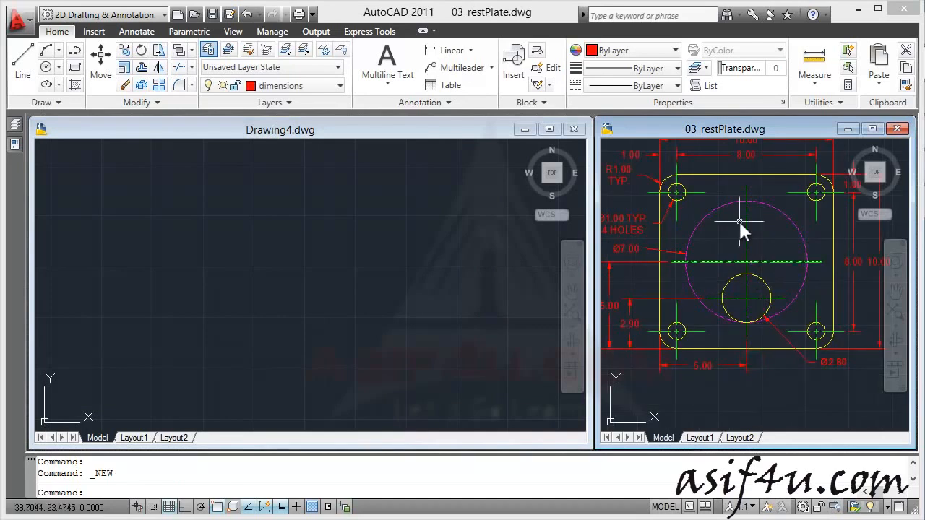
{"action": "middle_click_drag", "start_coordinate": [740, 254], "coordinate": [745, 275]}
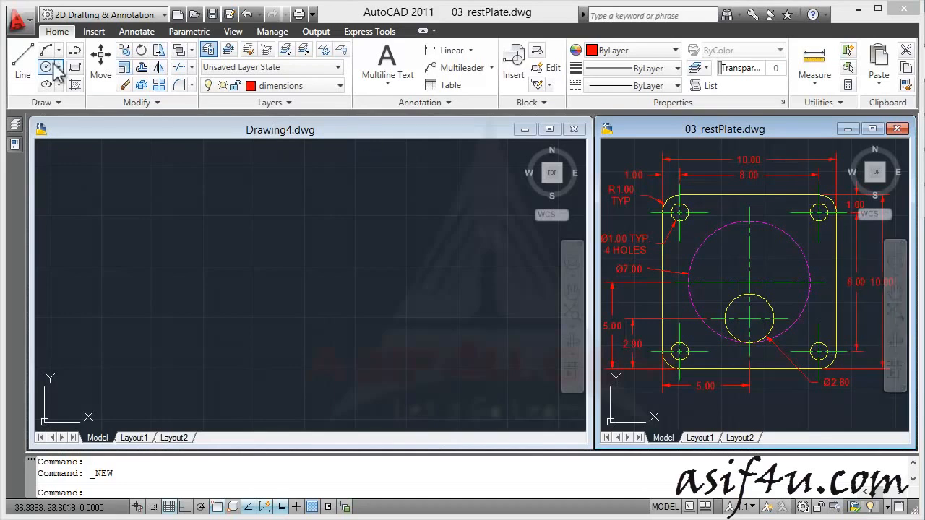
{"action": "left_click", "coordinate": [75, 67]}
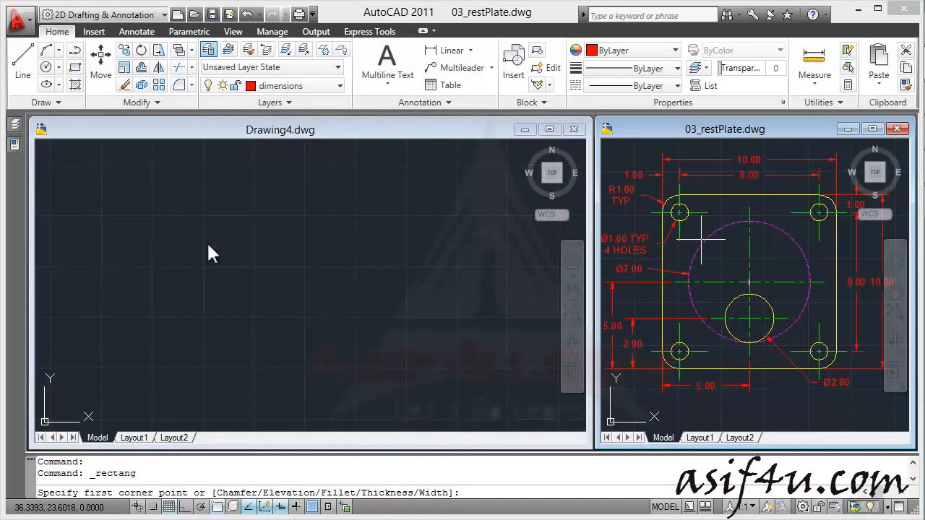
Switch to the new Drawing4.dwg and create a layer named Centerline
{"action": "left_click", "coordinate": [251, 131]}
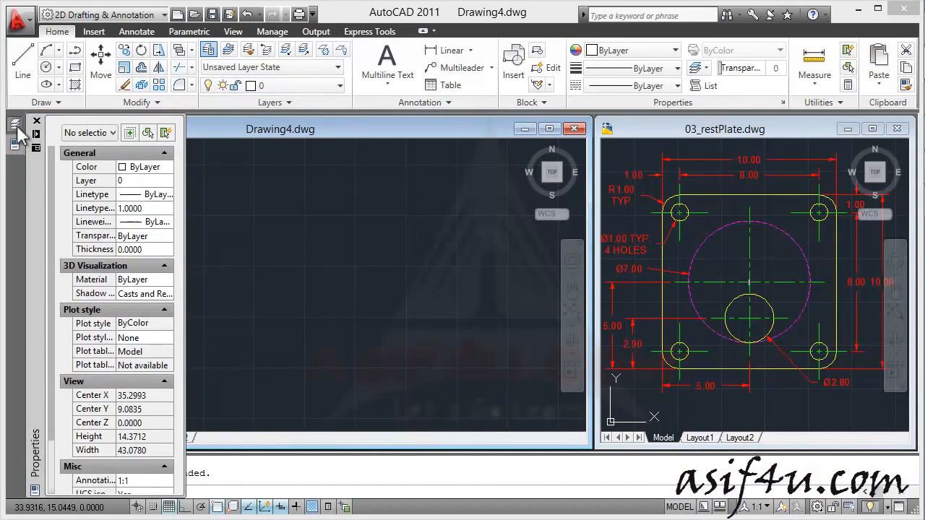
{"action": "mouse_move", "coordinate": [16, 126]}
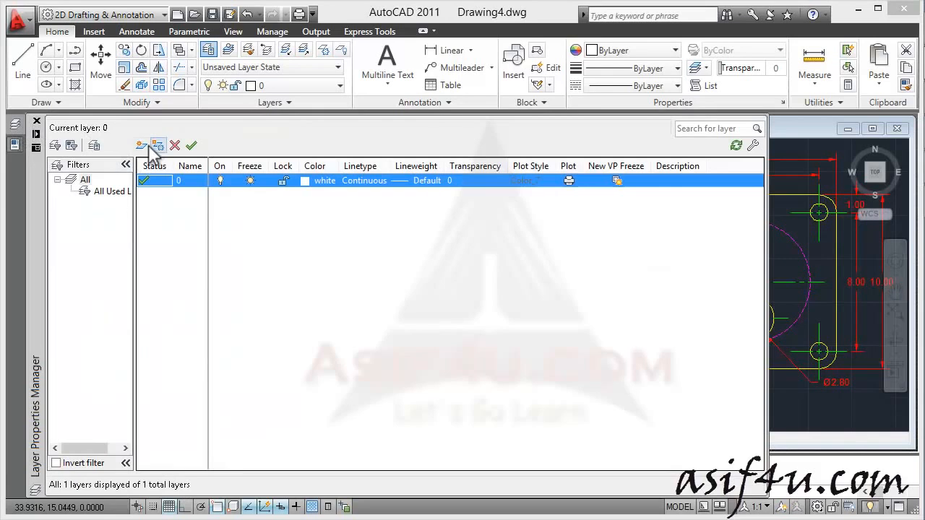
{"action": "left_click", "coordinate": [142, 146]}
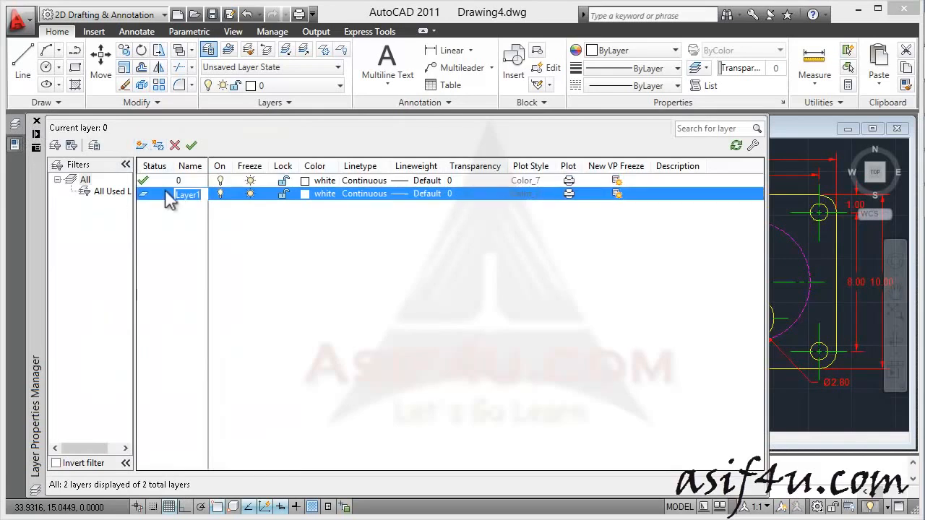
{"action": "type", "text": "C"}
{"action": "type", "text": "enterli"}
{"action": "type", "text": "ne"}
Add two more layers named Part and Hiddenline
{"action": "left_click", "coordinate": [141, 145]}
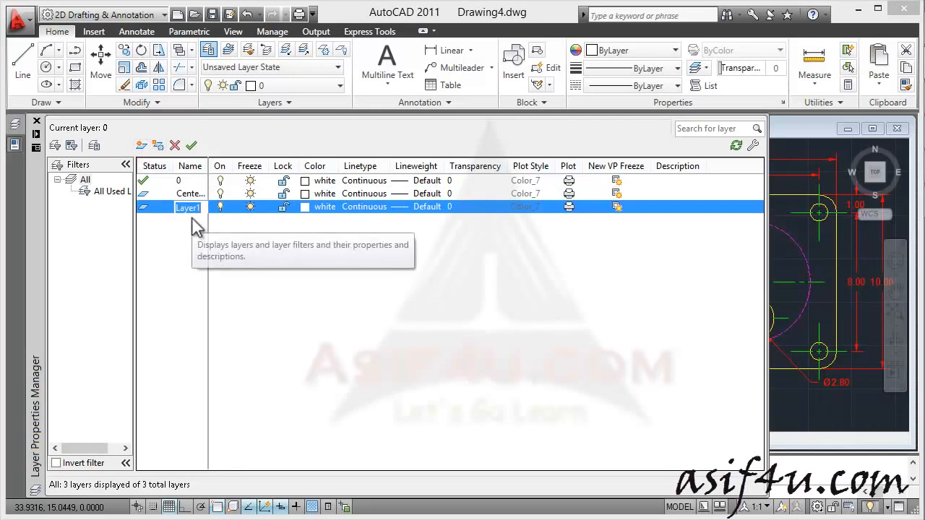
{"action": "type", "text": "Part"}
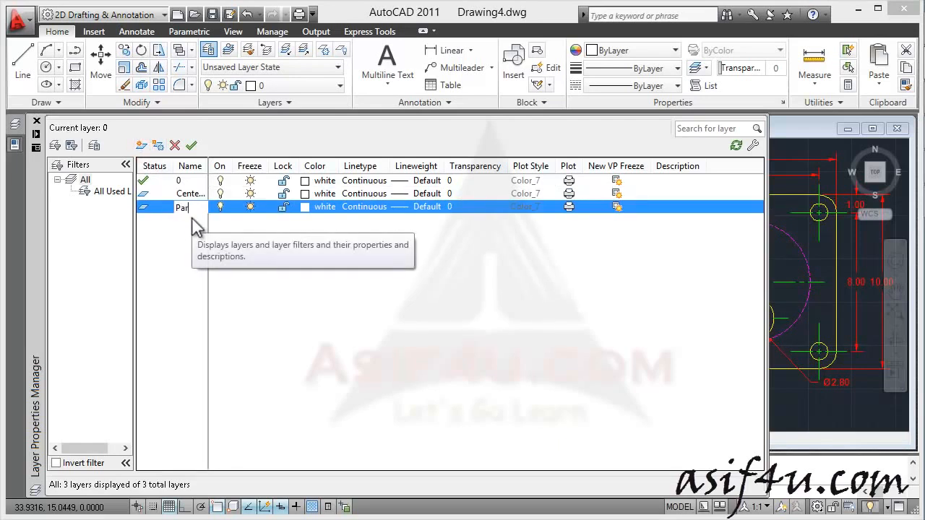
{"action": "left_click", "coordinate": [142, 145]}
{"action": "type", "text": "Hi"}
{"action": "type", "text": "ddenline"}
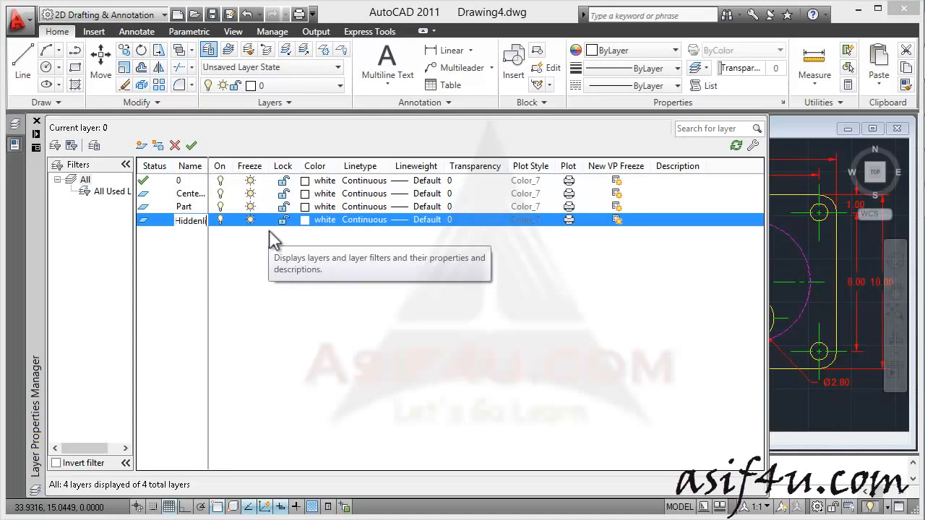
Set the Centerline layer's colour to green, index 92
{"action": "left_click", "coordinate": [306, 194]}
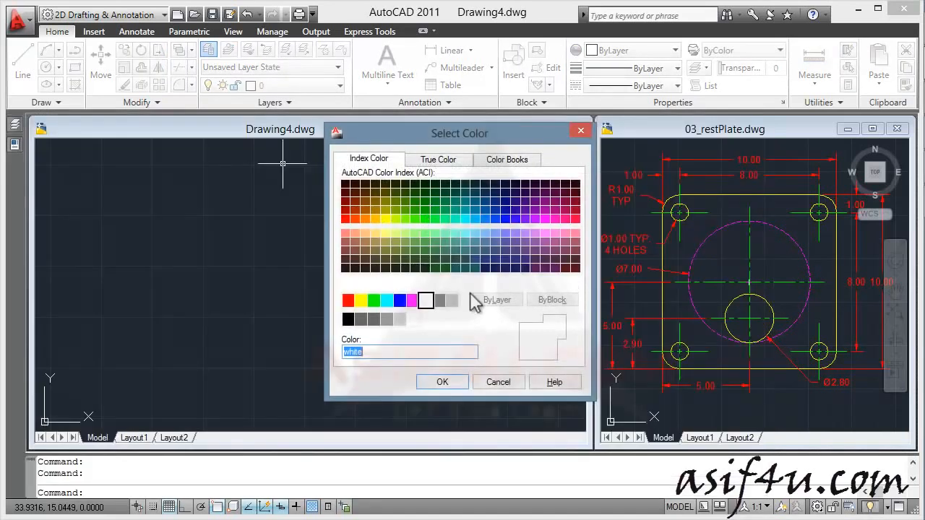
{"action": "left_click", "coordinate": [426, 211]}
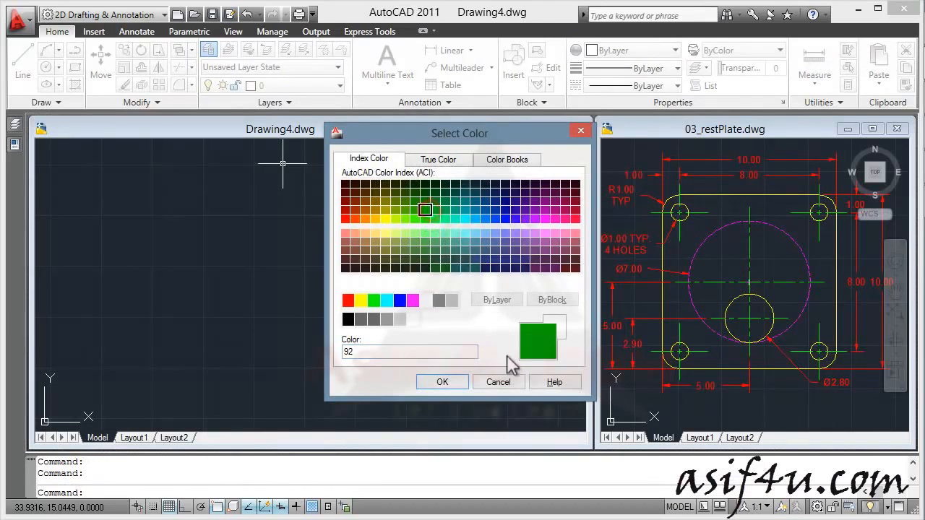
{"action": "left_click", "coordinate": [454, 382]}
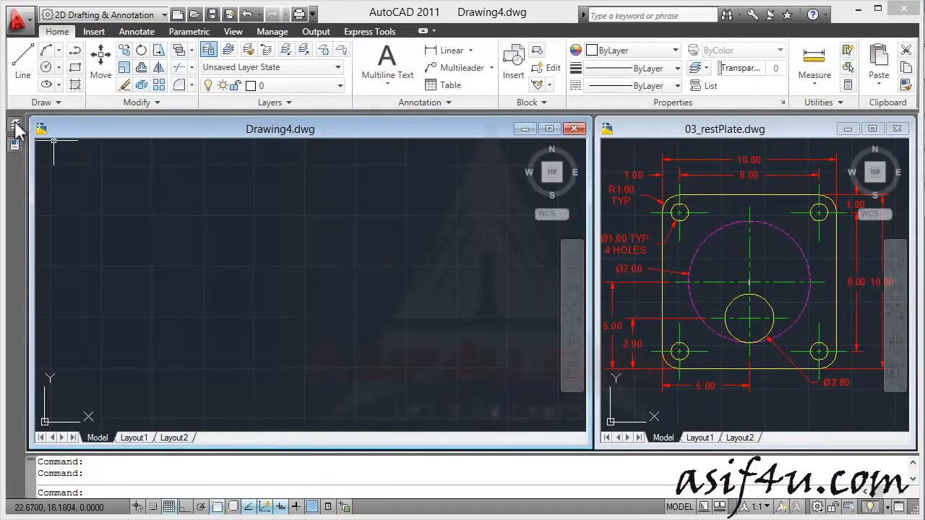
Load the CENTER linetype from acad.lin through the Centerline layer's linetype setting
{"action": "mouse_move", "coordinate": [16, 123]}
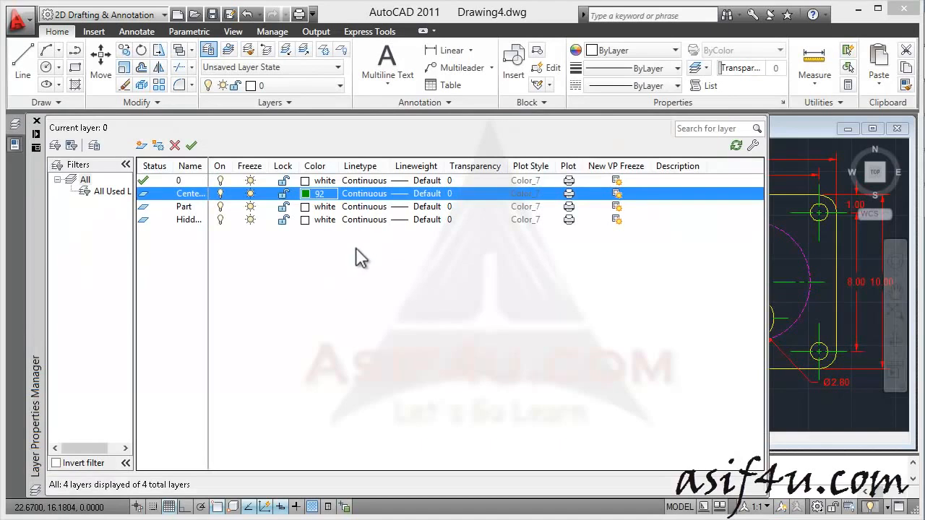
{"action": "left_click", "coordinate": [389, 194]}
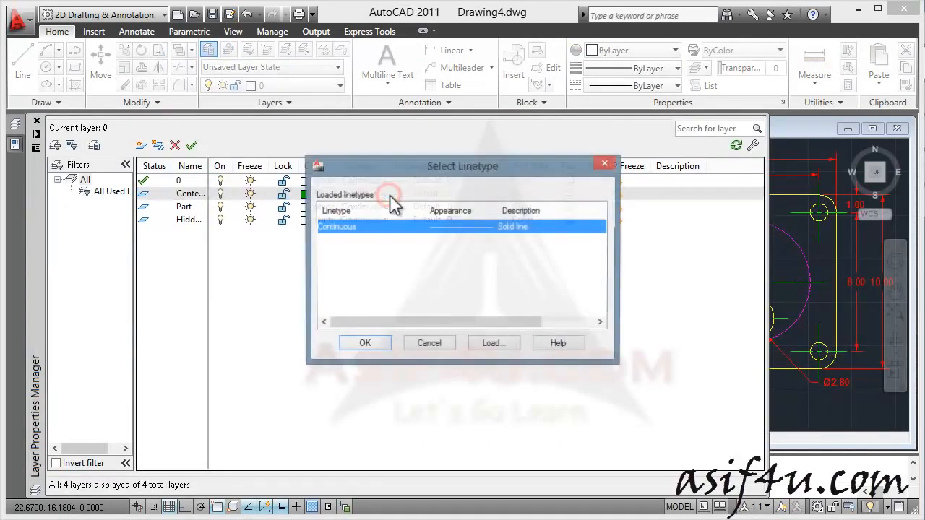
{"action": "left_click", "coordinate": [491, 341]}
{"action": "left_click_drag", "start_coordinate": [603, 241], "coordinate": [602, 269]}
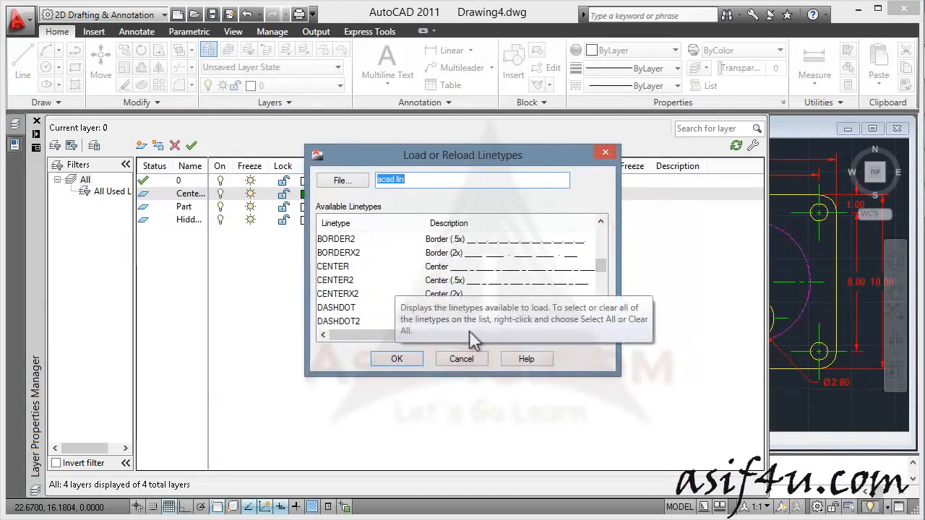
{"action": "left_click", "coordinate": [460, 267]}
{"action": "left_click", "coordinate": [397, 360]}
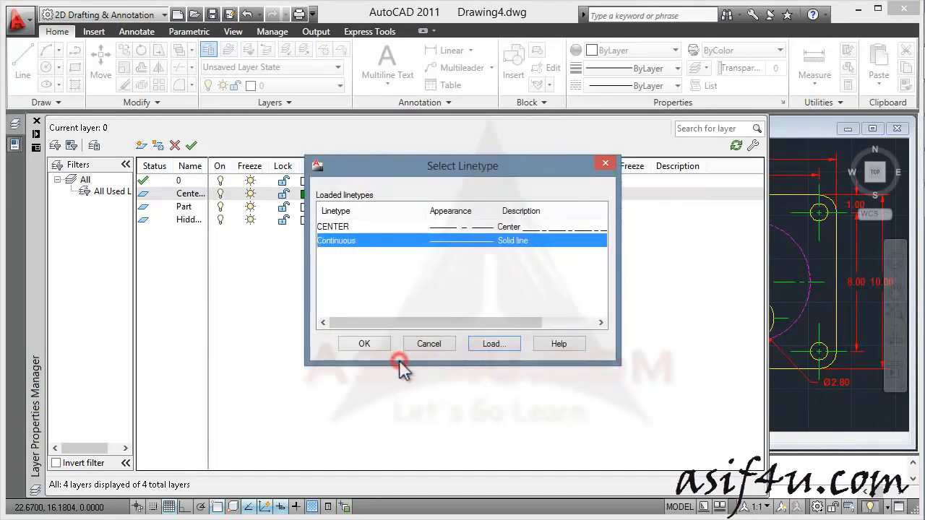
{"action": "left_click", "coordinate": [365, 344]}
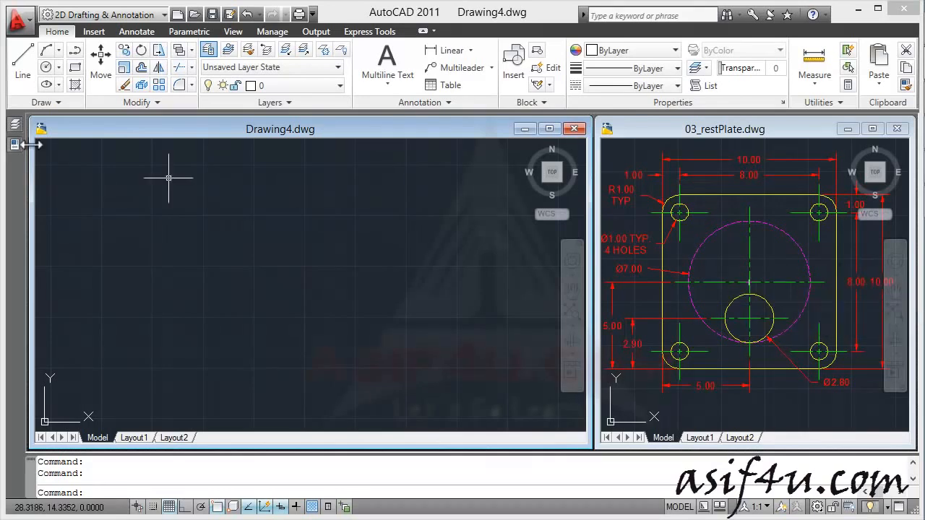
Set the Part layer's colour to the standard yellow
{"action": "mouse_move", "coordinate": [16, 130]}
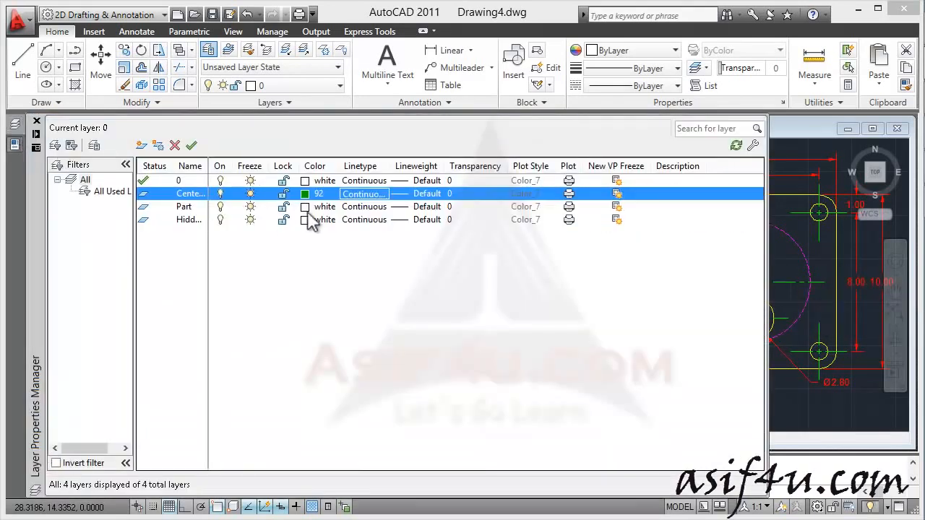
{"action": "left_click", "coordinate": [305, 208]}
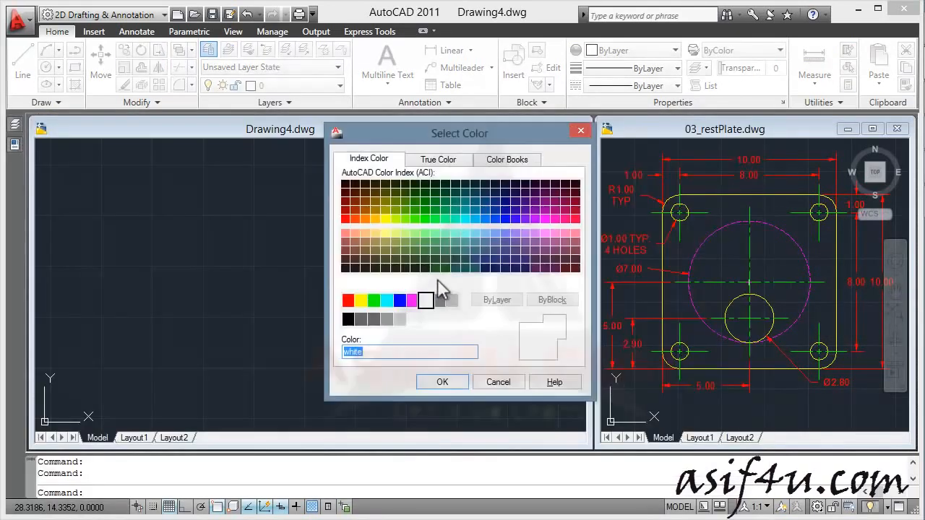
{"action": "left_click", "coordinate": [385, 218]}
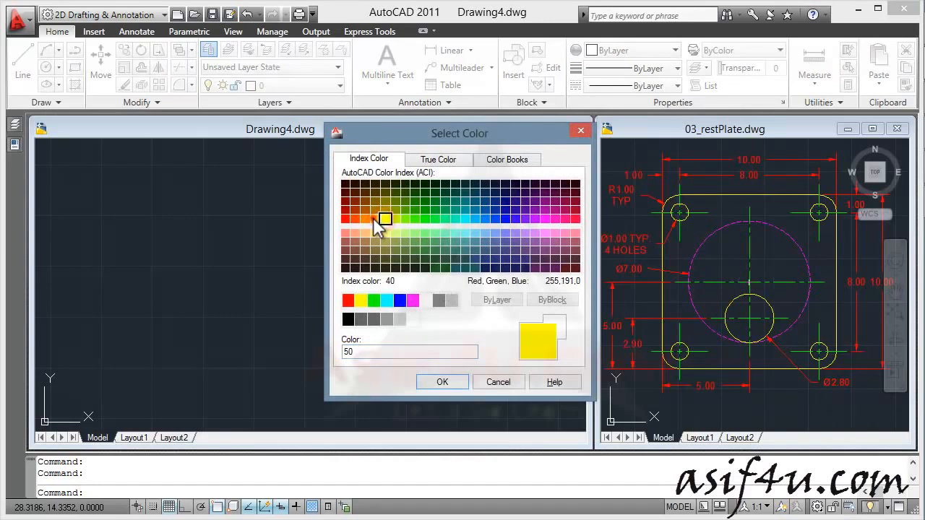
{"action": "left_click", "coordinate": [375, 218]}
{"action": "left_click", "coordinate": [360, 300]}
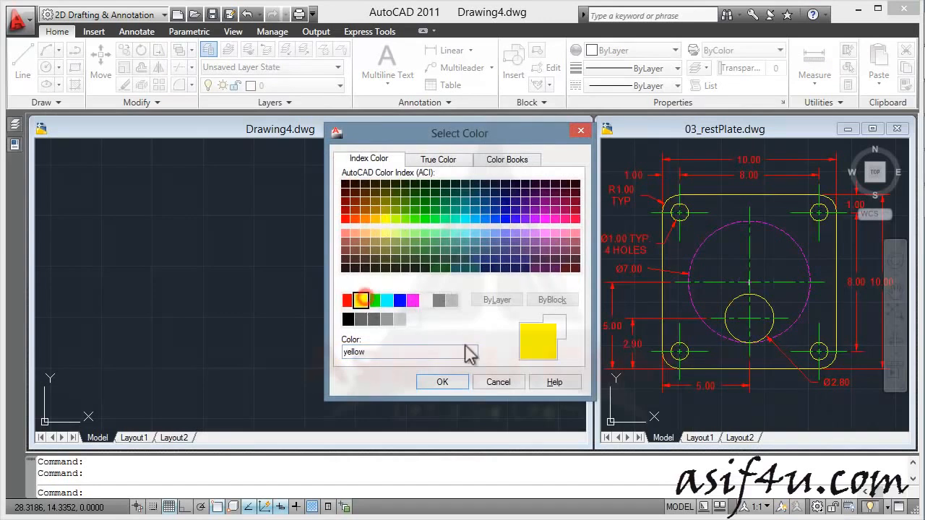
{"action": "left_click", "coordinate": [450, 386]}
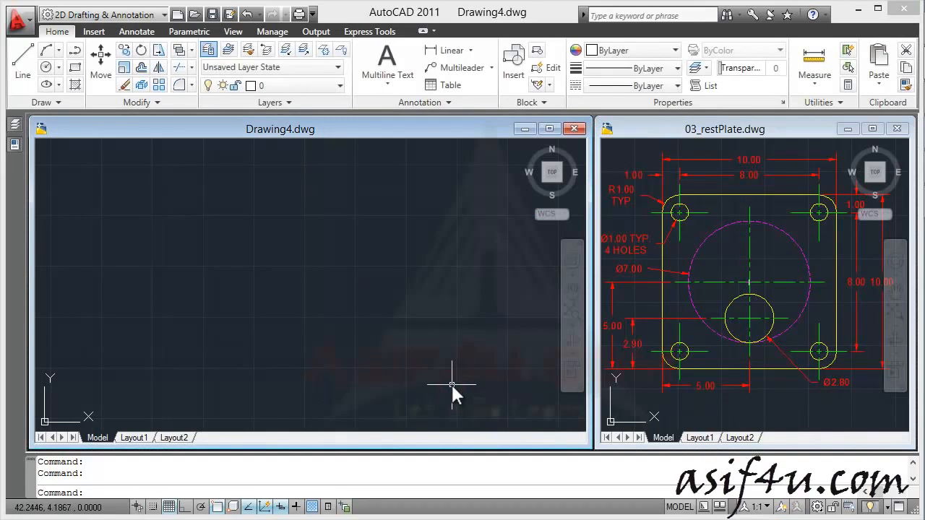
Load the HIDDEN linetype from acad.lin and assign it to the Hiddenline layer
{"action": "mouse_move", "coordinate": [16, 130]}
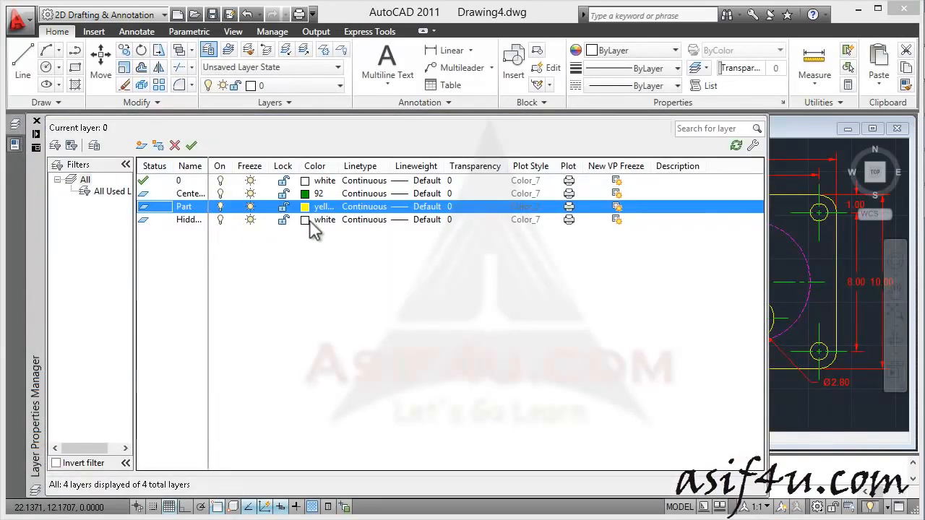
{"action": "left_click", "coordinate": [373, 221]}
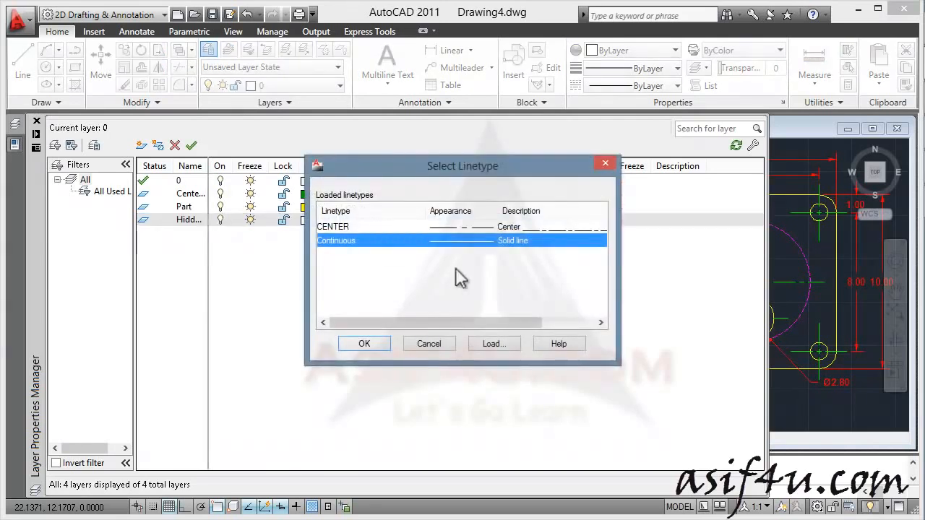
{"action": "left_click", "coordinate": [489, 344]}
{"action": "left_click_drag", "start_coordinate": [601, 229], "coordinate": [615, 303]}
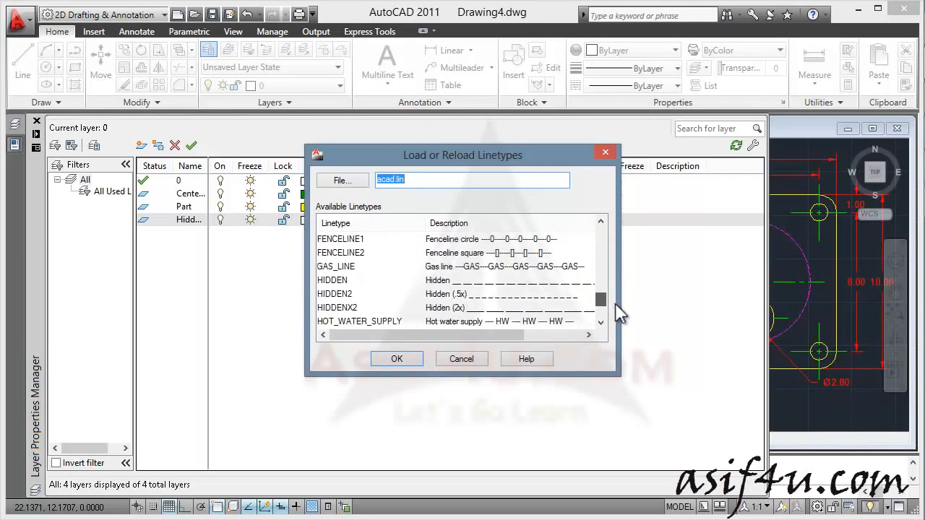
{"action": "left_click", "coordinate": [453, 283]}
{"action": "left_click", "coordinate": [412, 359]}
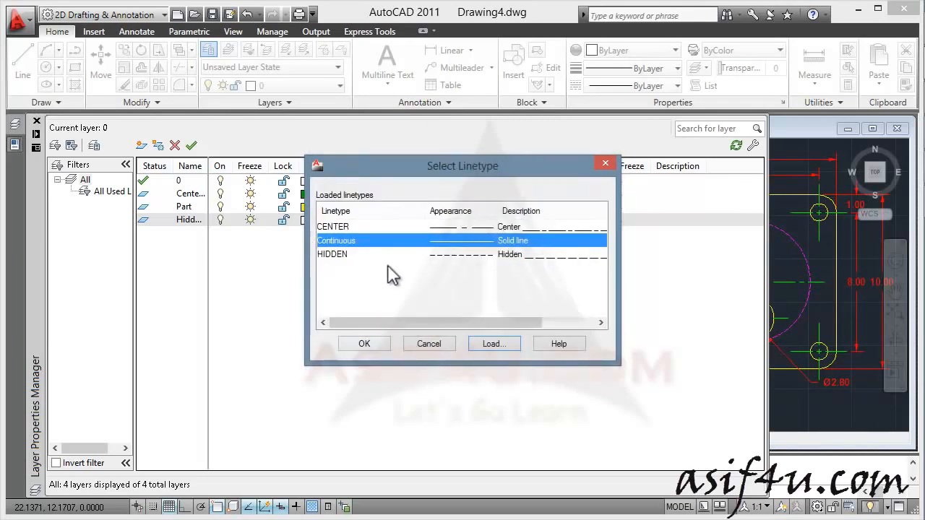
{"action": "left_click", "coordinate": [427, 252]}
{"action": "left_click", "coordinate": [380, 344]}
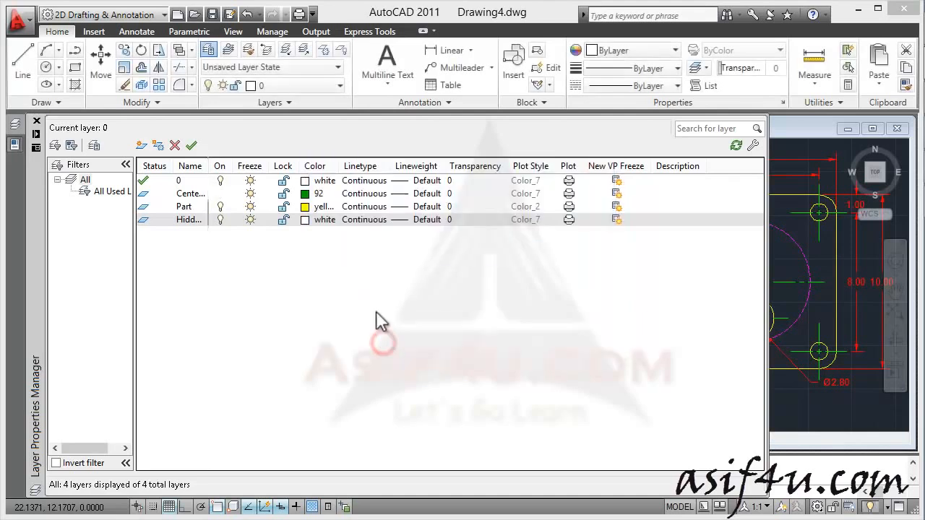
Assign the loaded CENTER linetype to the Centerline layer
{"action": "left_click", "coordinate": [362, 193]}
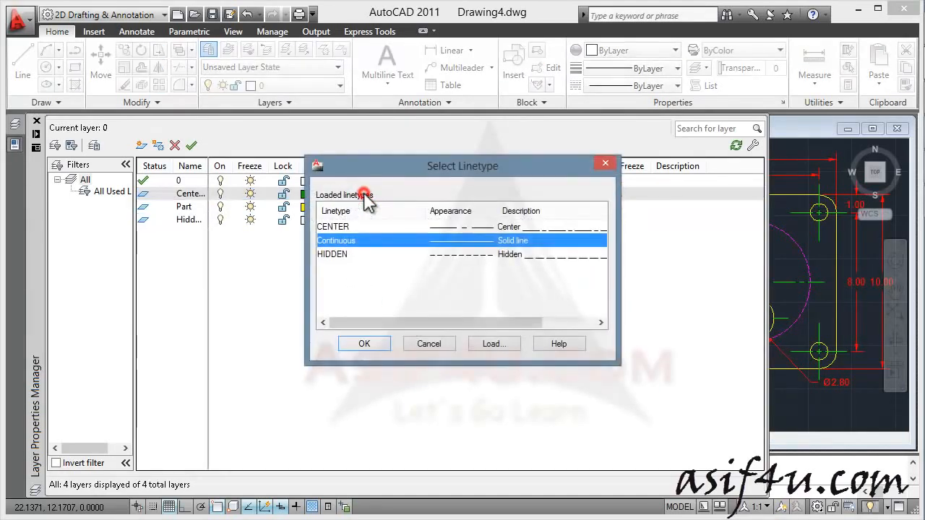
{"action": "left_click", "coordinate": [391, 227]}
{"action": "left_click", "coordinate": [377, 341]}
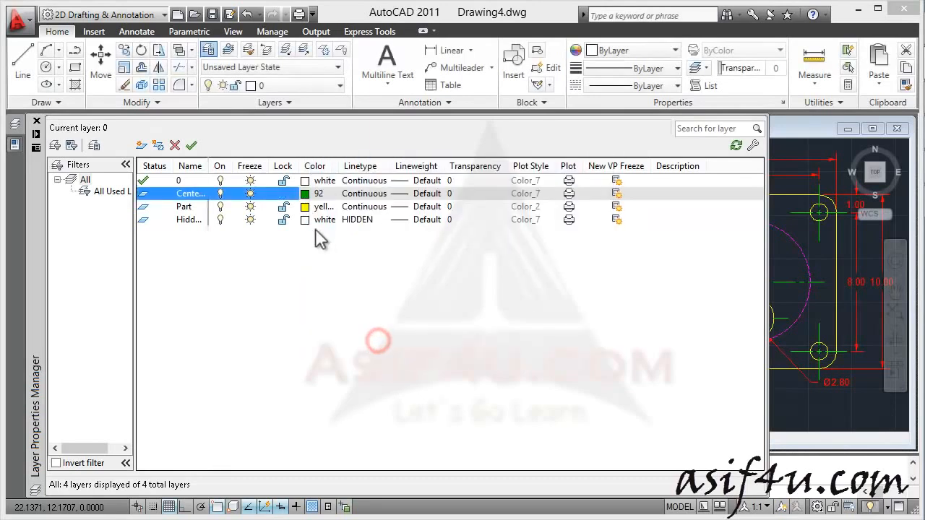
Set the Hiddenline layer's colour to magenta
{"action": "left_click", "coordinate": [306, 220]}
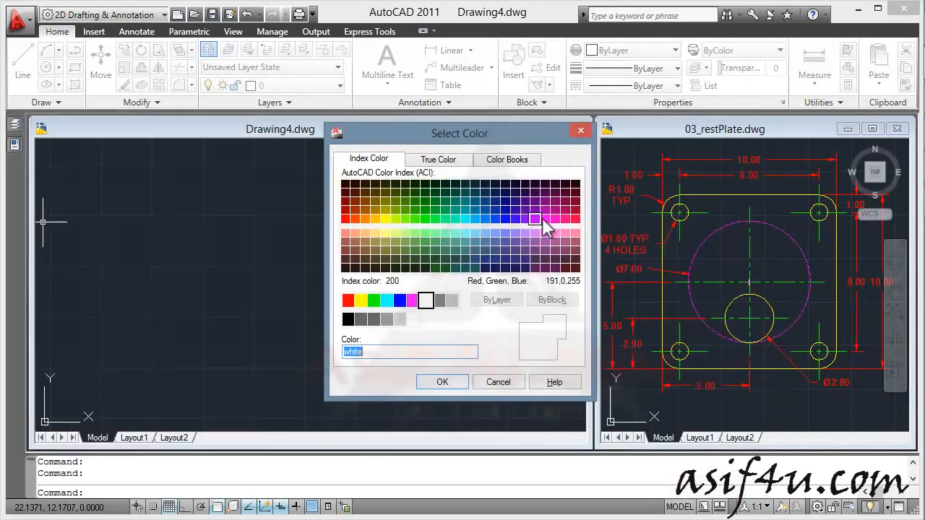
{"action": "left_click", "coordinate": [412, 300]}
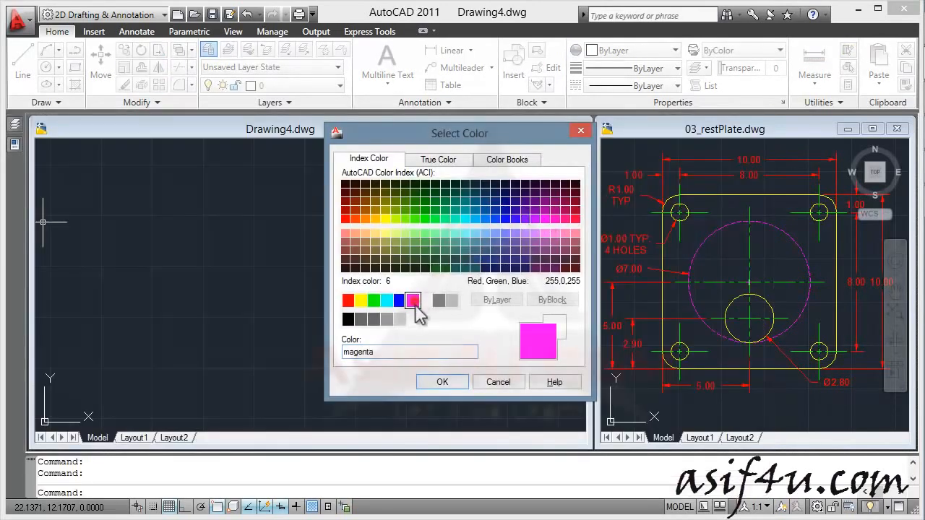
{"action": "left_click", "coordinate": [442, 380]}
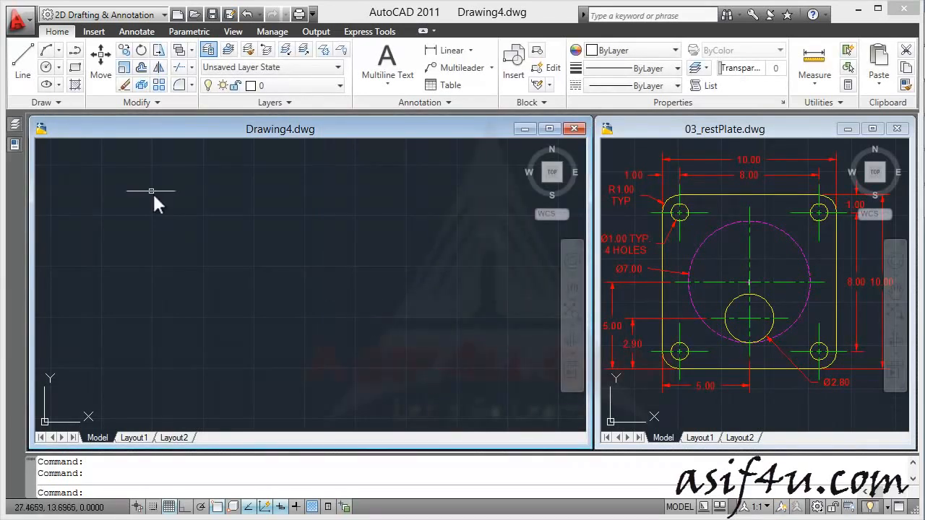
Make the Part layer the current layer
{"action": "mouse_move", "coordinate": [16, 127]}
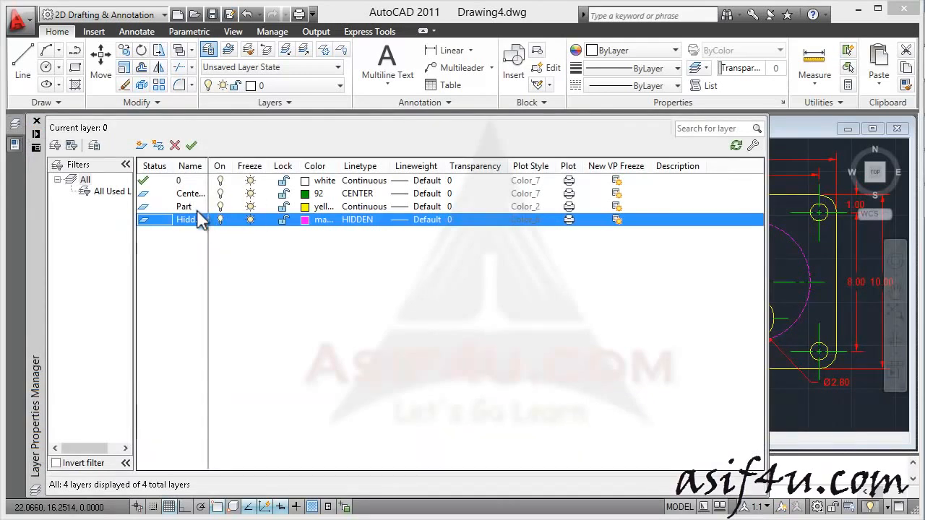
{"action": "left_click", "coordinate": [161, 207]}
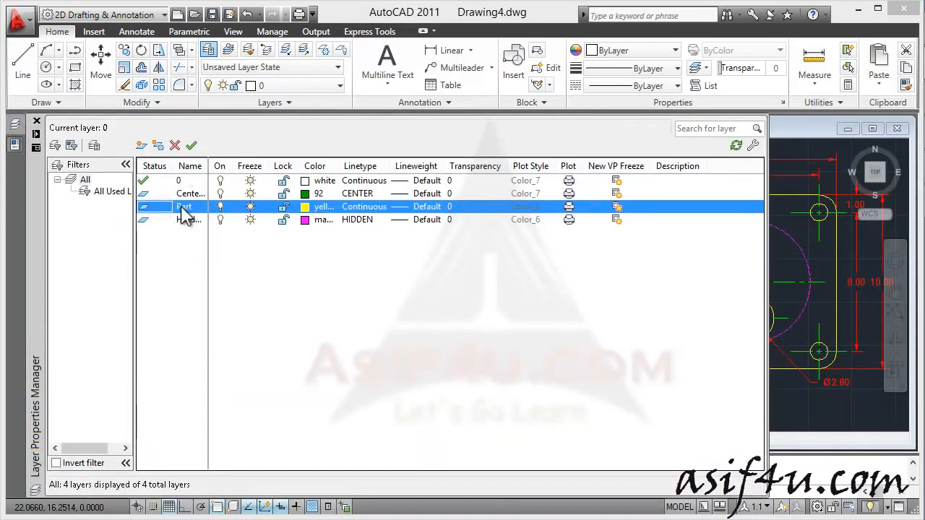
{"action": "left_click", "coordinate": [191, 145]}
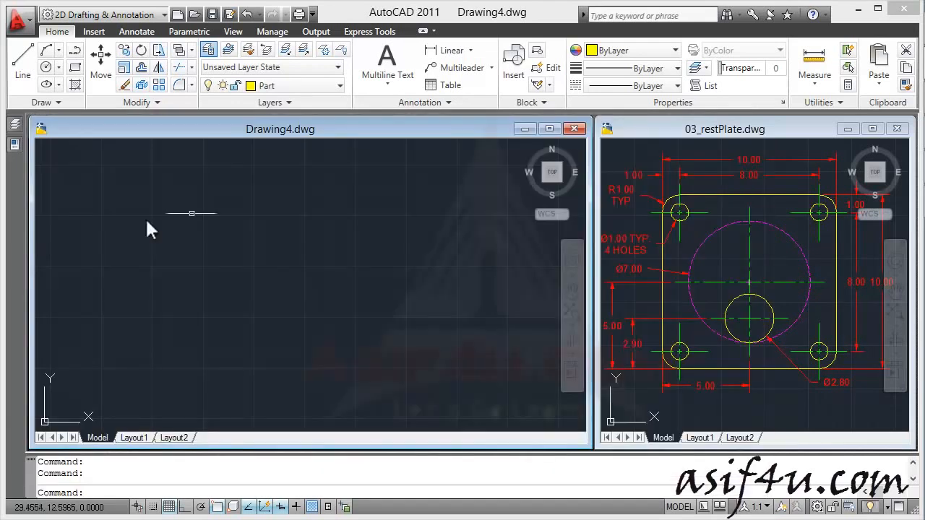
Draw the plate outline in Drawing4.dwg as a rectangle with length 10 and width 10
{"action": "left_click", "coordinate": [76, 67]}
{"action": "left_click", "coordinate": [179, 382]}
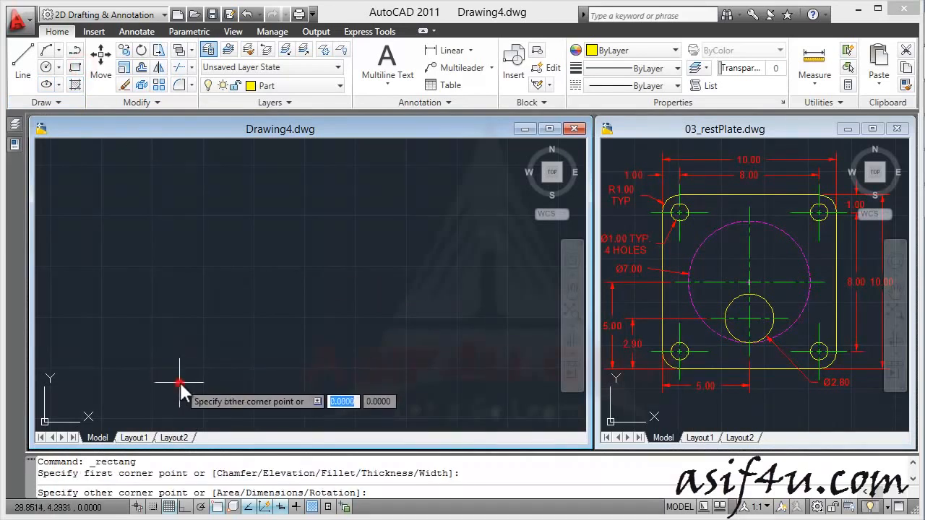
{"action": "right_click", "coordinate": [357, 231]}
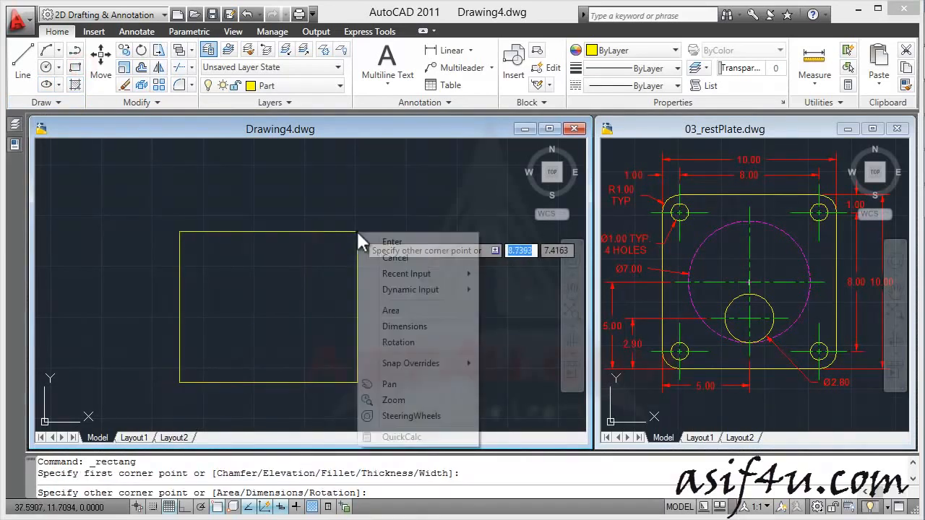
{"action": "left_click", "coordinate": [397, 326]}
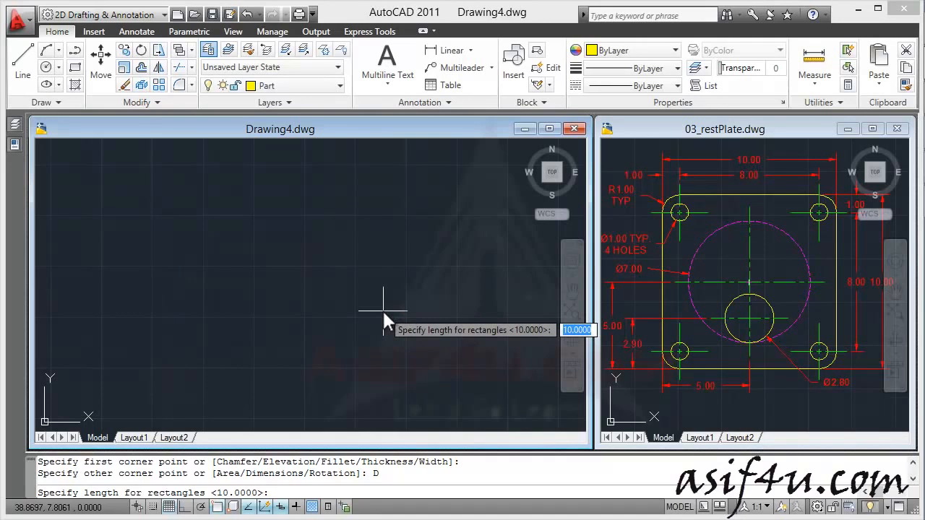
{"action": "key", "text": "Return"}
{"action": "key", "text": "Return"}
{"action": "left_click", "coordinate": [397, 188]}
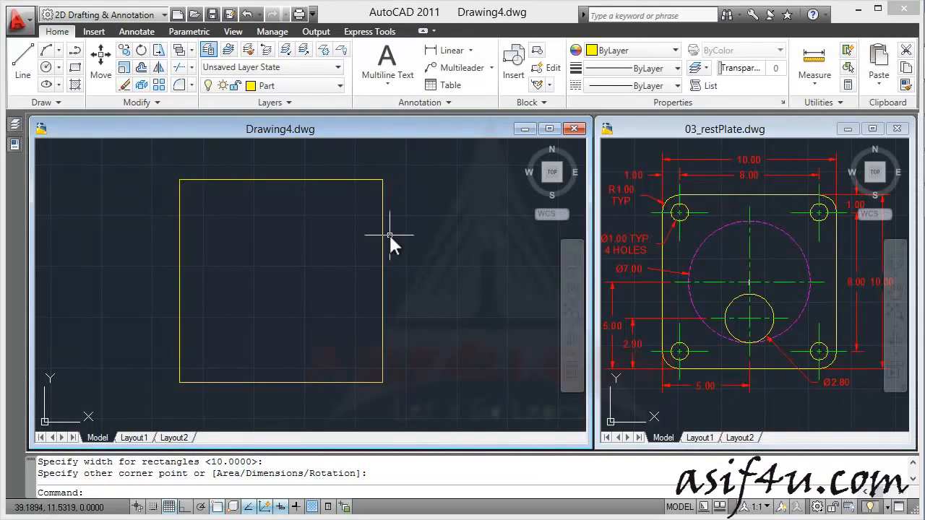
Offset the square outline inward by 1 to create a construction square for the hole centres
{"action": "left_click", "coordinate": [145, 67]}
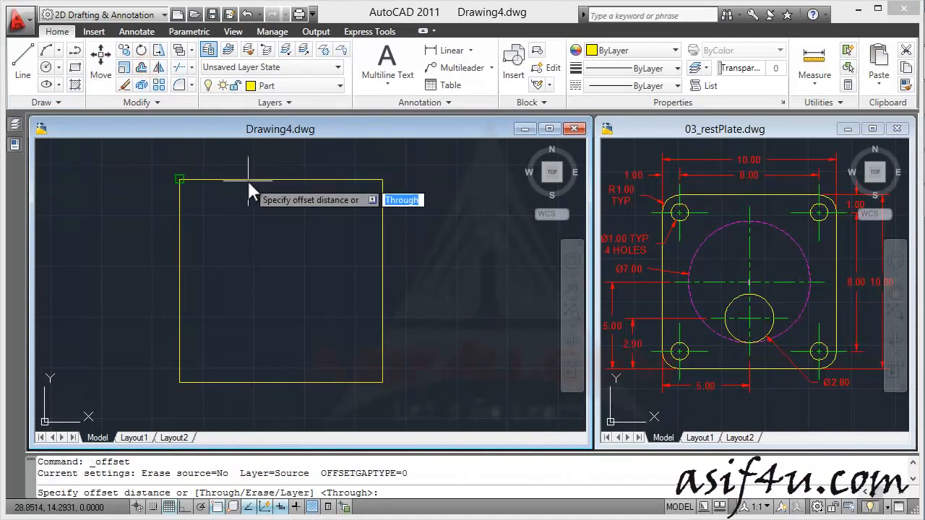
{"action": "type", "text": "1"}
{"action": "key", "text": "Return"}
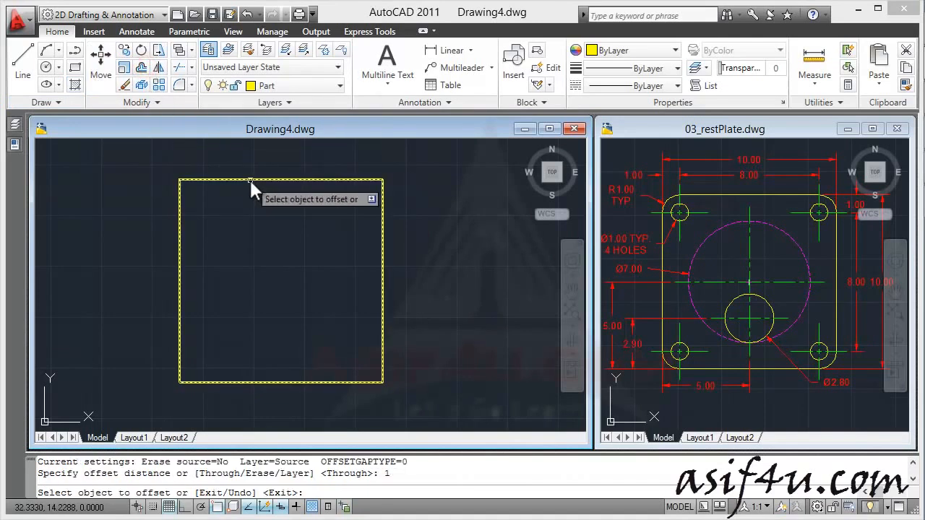
{"action": "left_click", "coordinate": [250, 180]}
{"action": "left_click", "coordinate": [257, 218]}
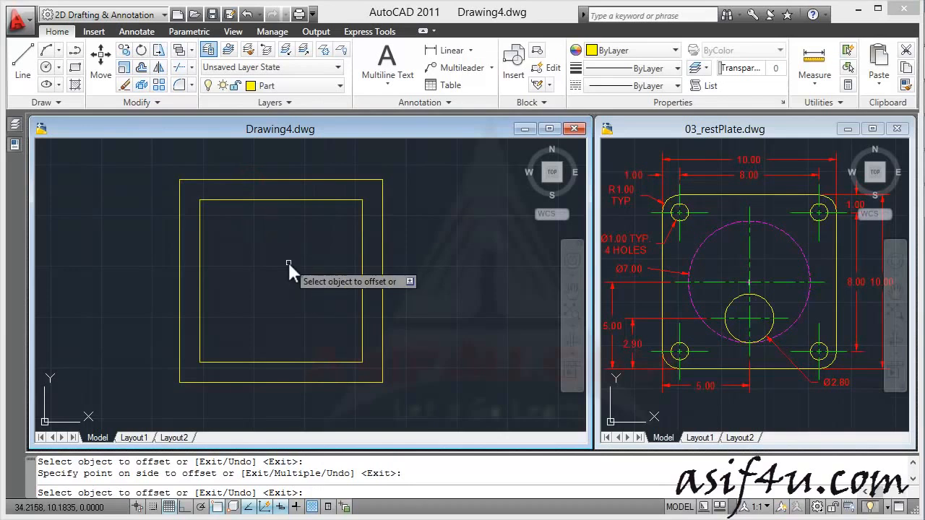
{"action": "key", "text": "Escape"}
Draw a circle of radius 0.5 centred on the inner square's upper-left corner
{"action": "left_click", "coordinate": [47, 67]}
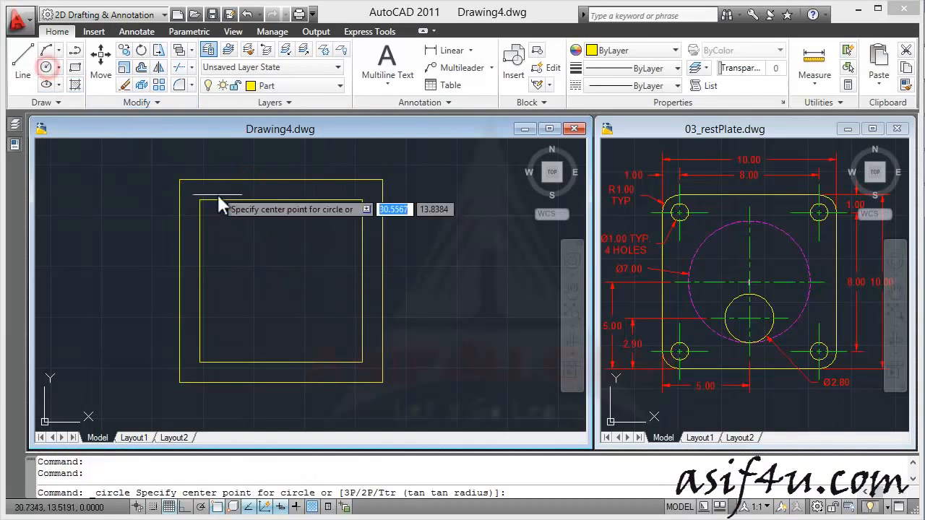
{"action": "left_click", "coordinate": [198, 202]}
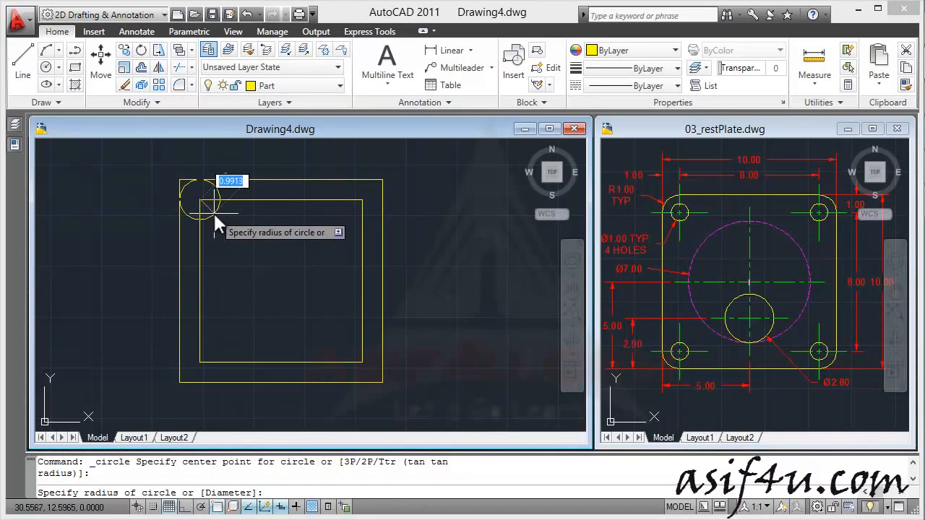
{"action": "type", "text": "0.5"}
{"action": "key", "text": "Return"}
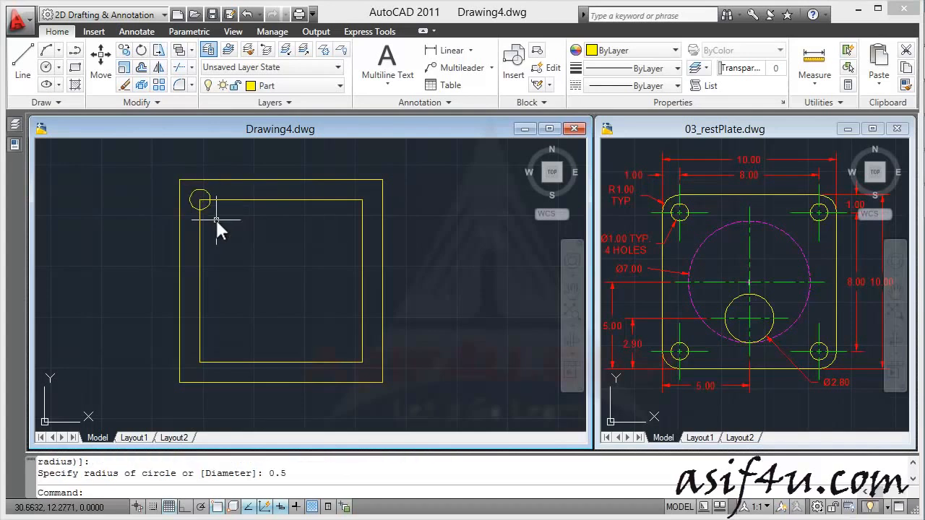
{"action": "key", "text": "Escape"}
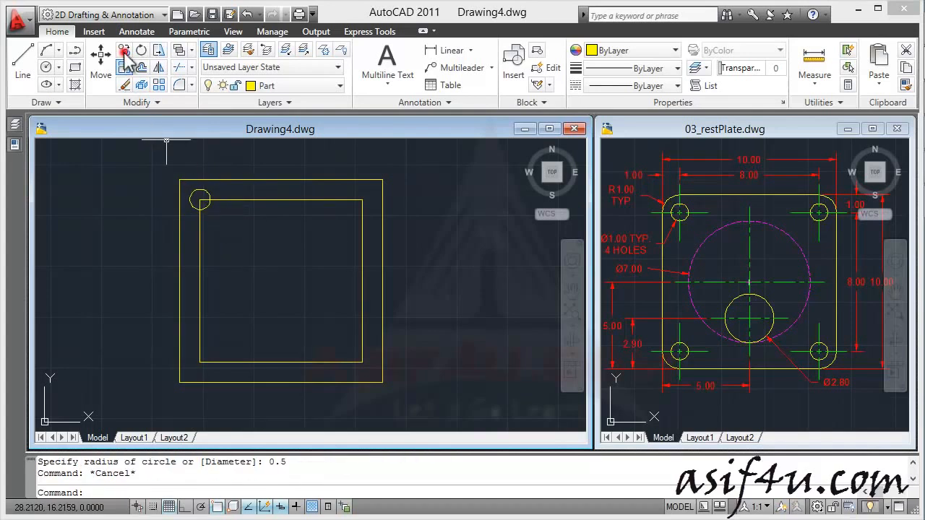
Copy the circle from its centre to the inner square's other three corners and erase the inner construction square
{"action": "left_click", "coordinate": [124, 51]}
{"action": "left_click", "coordinate": [207, 196]}
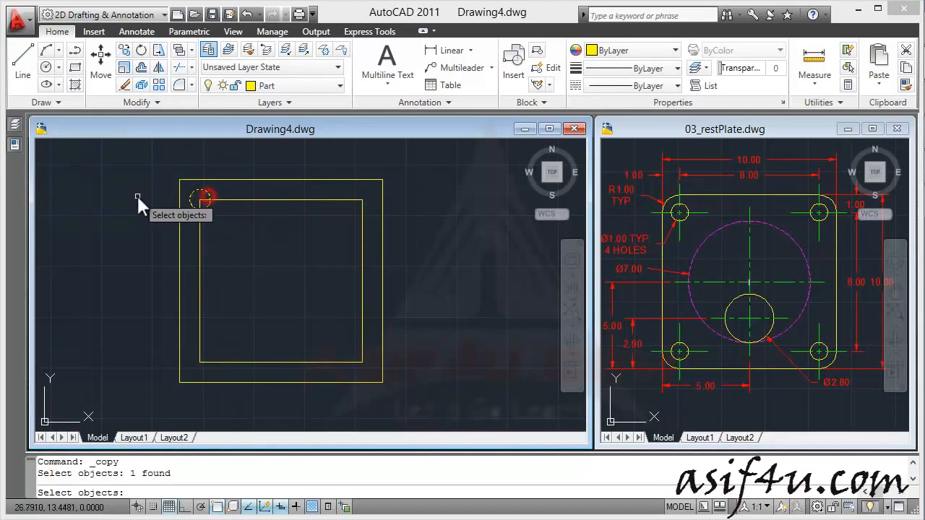
{"action": "key", "text": "Return"}
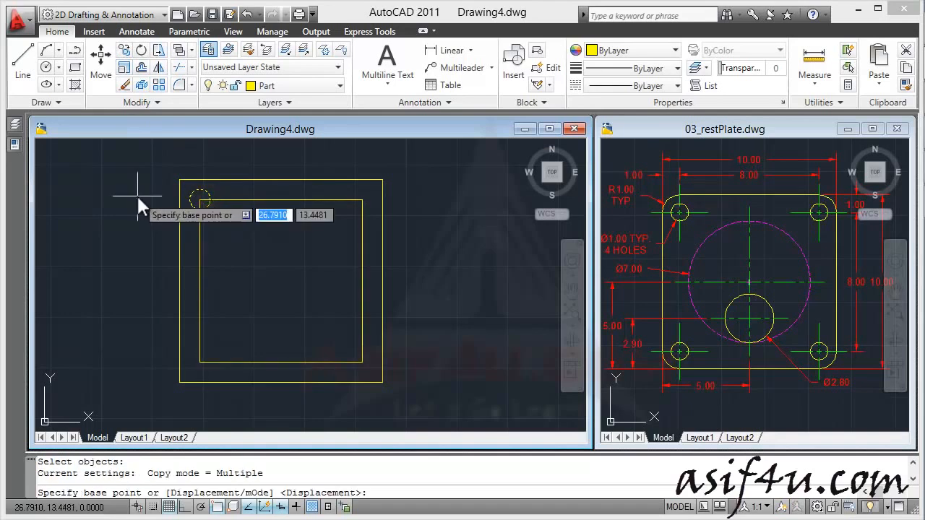
{"action": "left_click", "coordinate": [198, 199]}
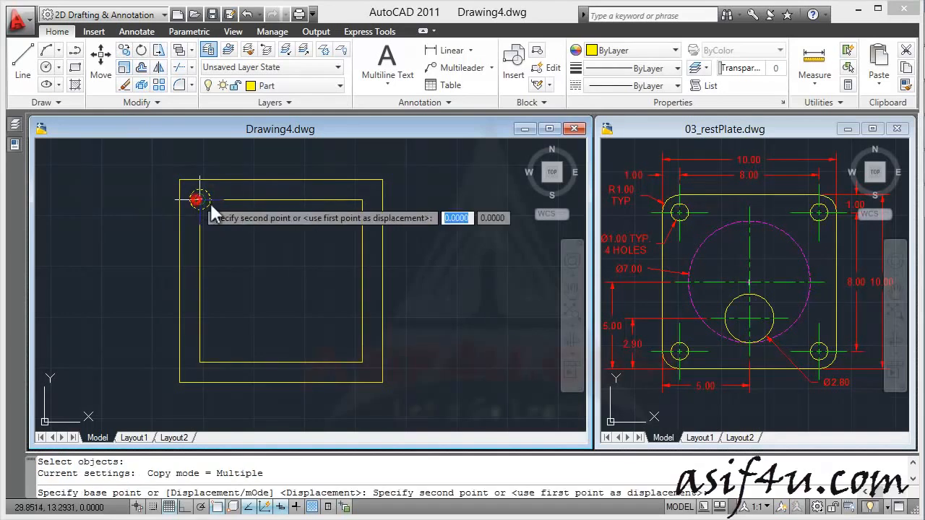
{"action": "left_click", "coordinate": [362, 199]}
{"action": "left_click", "coordinate": [366, 359]}
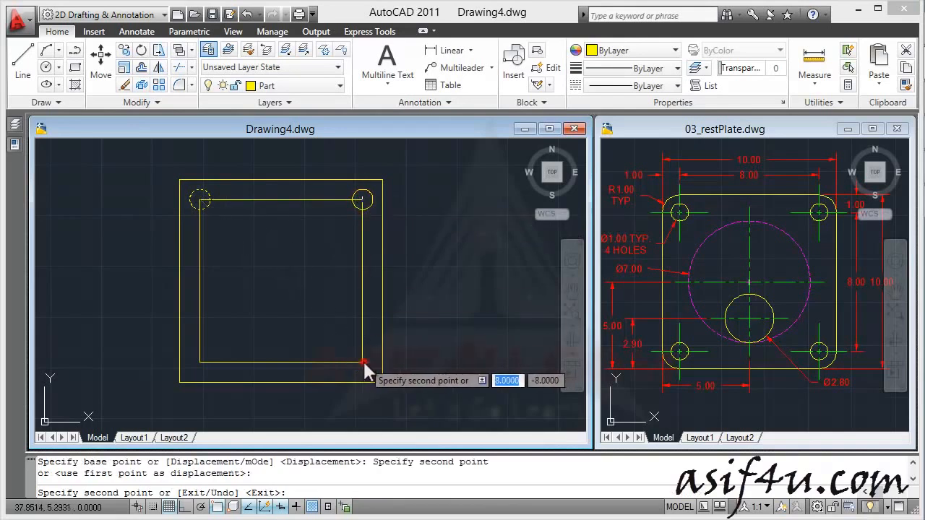
{"action": "left_click", "coordinate": [201, 362]}
{"action": "key", "text": "Escape"}
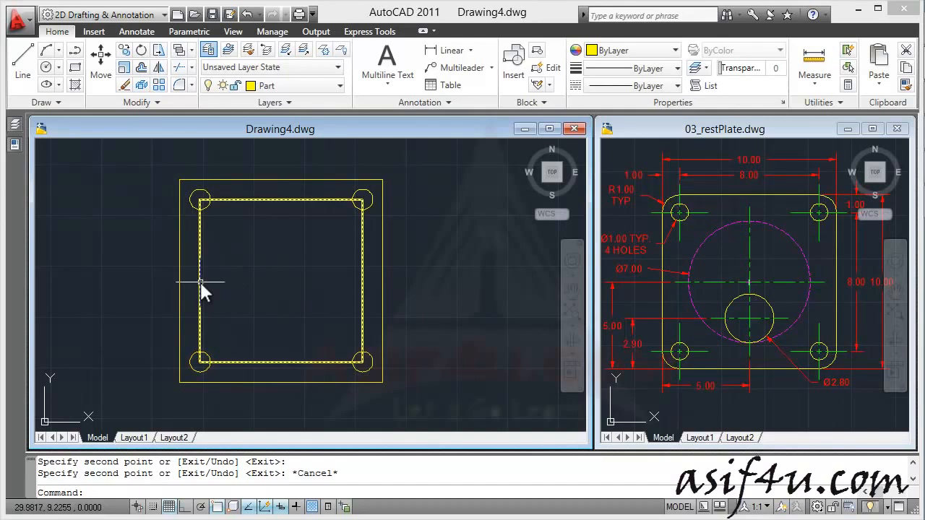
{"action": "left_click", "coordinate": [201, 283]}
{"action": "key", "text": "Delete"}
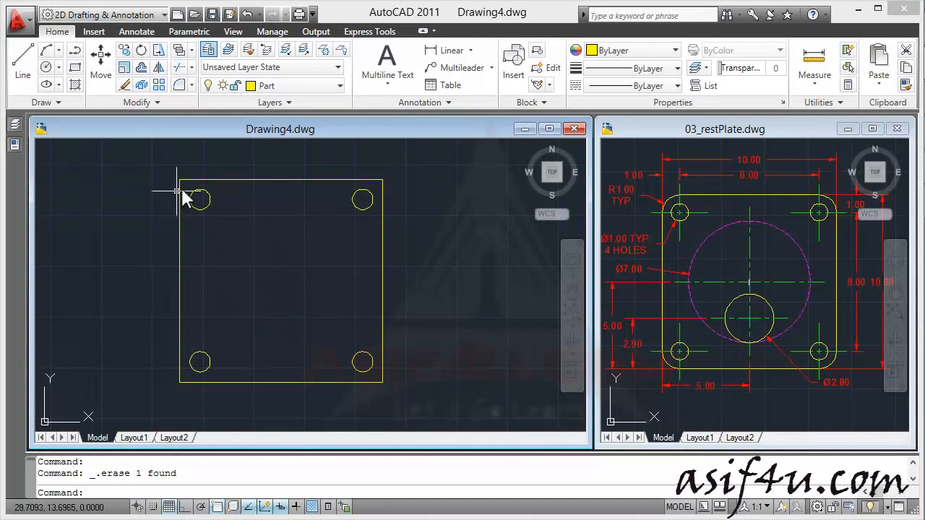
Fillet all four corners of the plate outline as a polyline with radius 1
{"action": "left_click", "coordinate": [179, 84]}
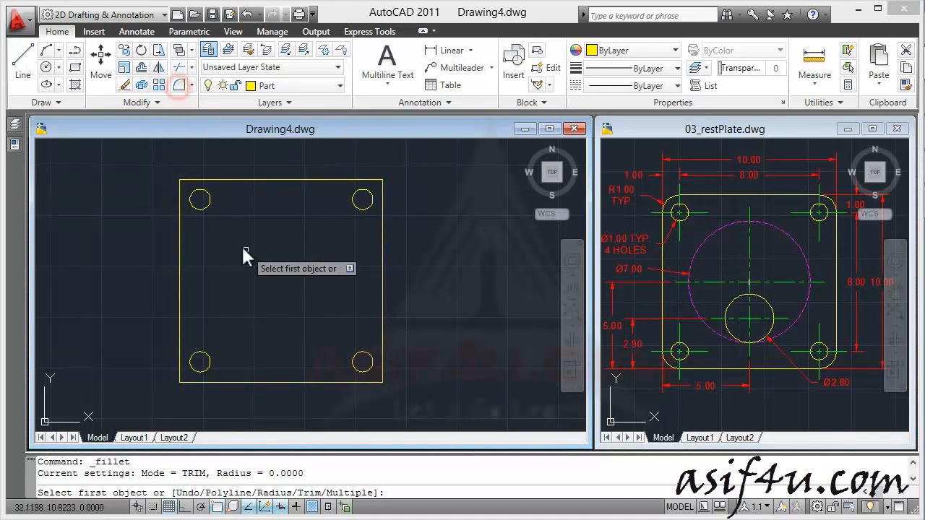
{"action": "right_click", "coordinate": [239, 227]}
{"action": "left_click", "coordinate": [275, 319]}
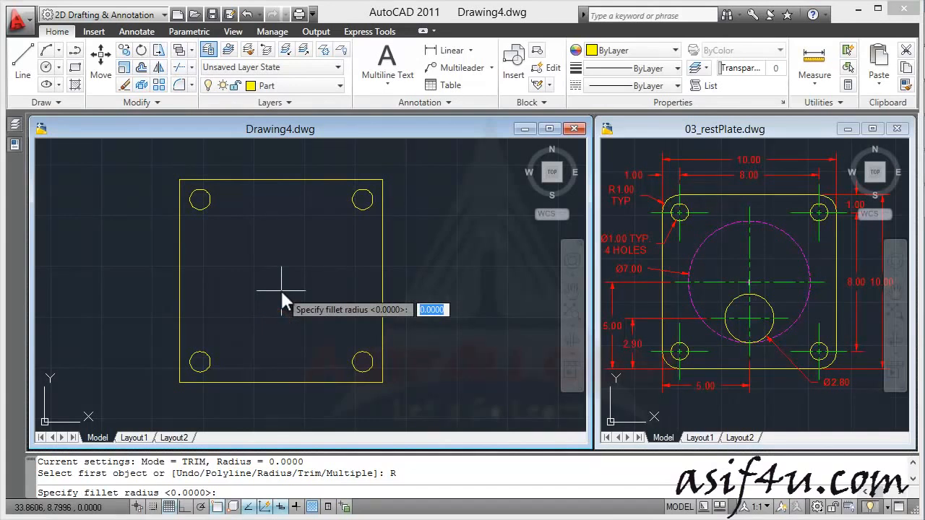
{"action": "type", "text": "1"}
{"action": "key", "text": "Return"}
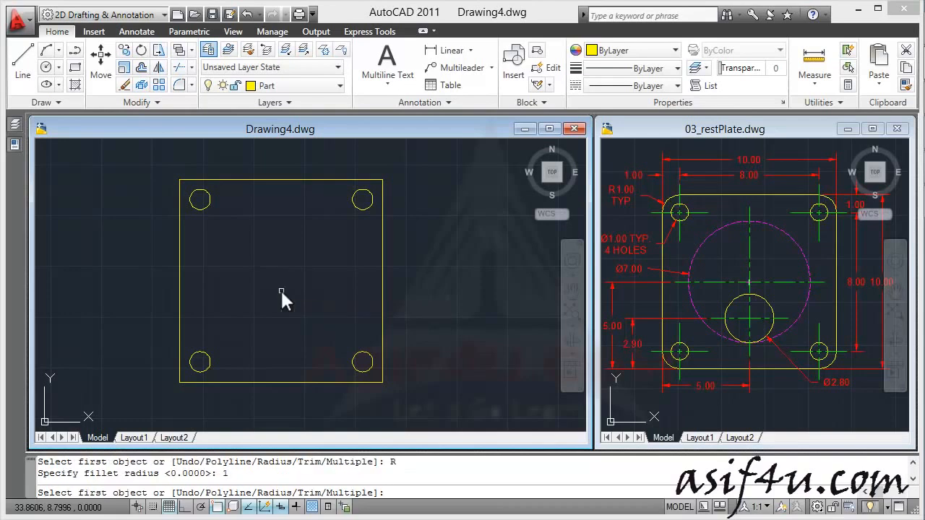
{"action": "right_click", "coordinate": [259, 257]}
{"action": "left_click", "coordinate": [293, 335]}
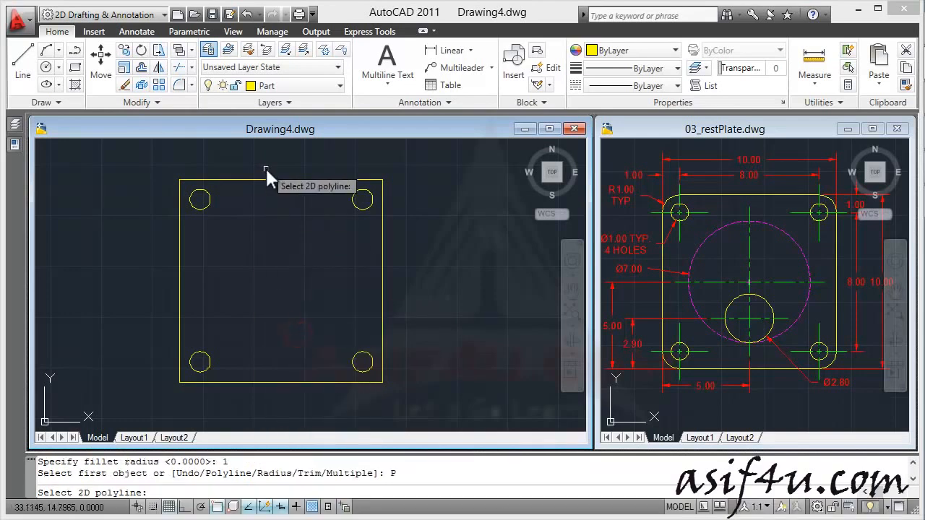
{"action": "left_click", "coordinate": [271, 179]}
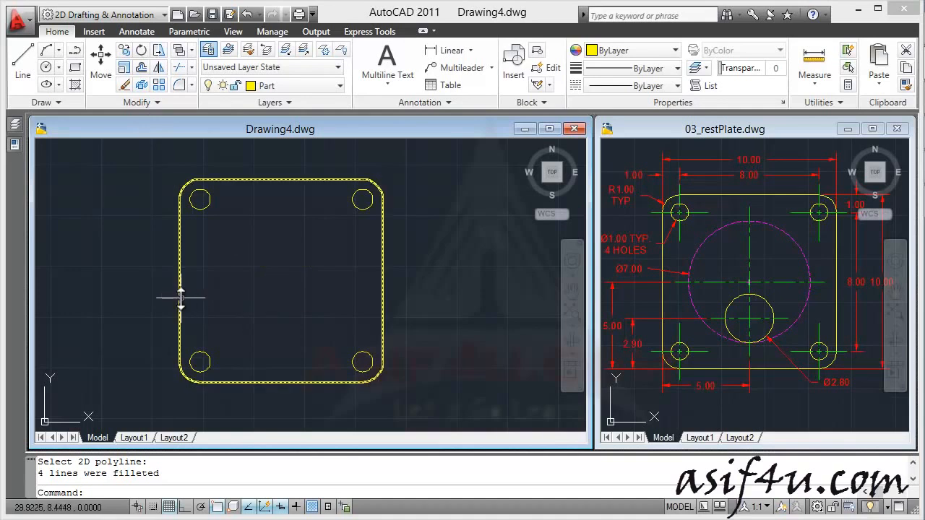
Explode the filleted plate outline into separate lines and arcs
{"action": "left_click", "coordinate": [142, 85]}
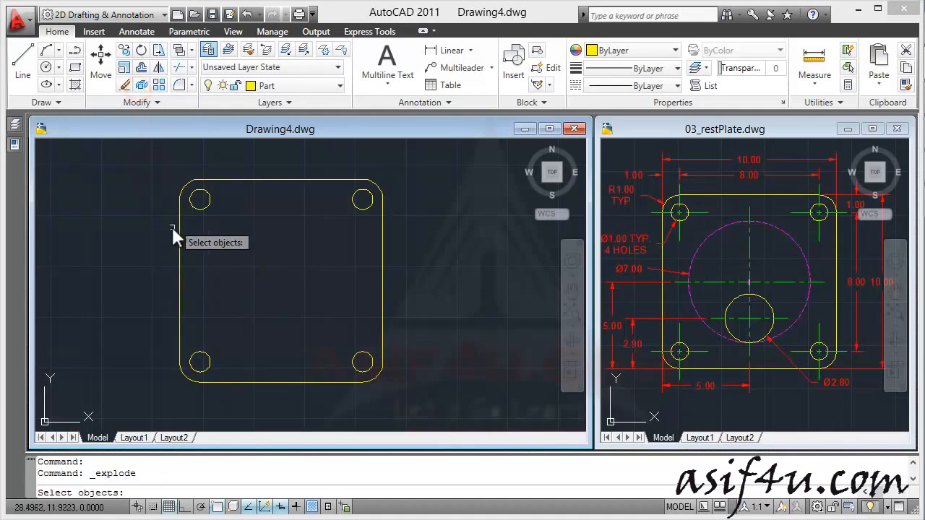
{"action": "left_click", "coordinate": [179, 229]}
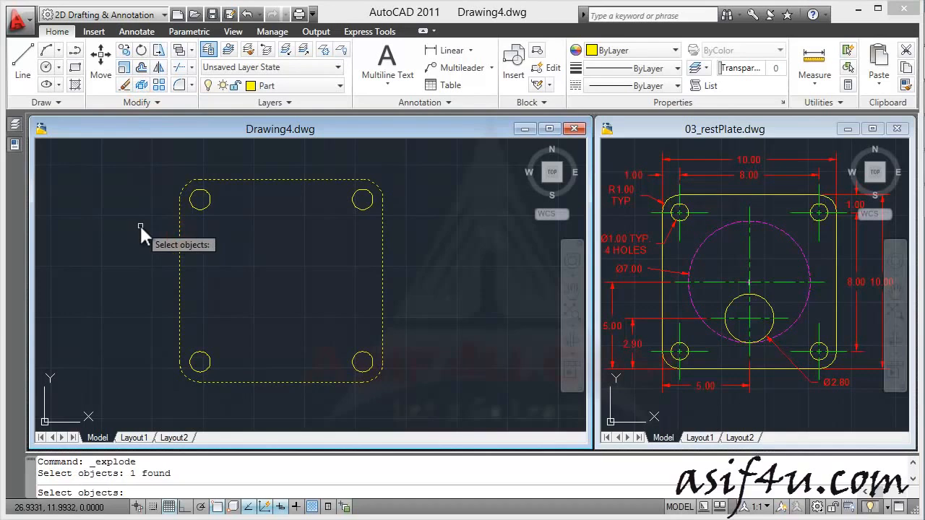
{"action": "key", "text": "Return"}
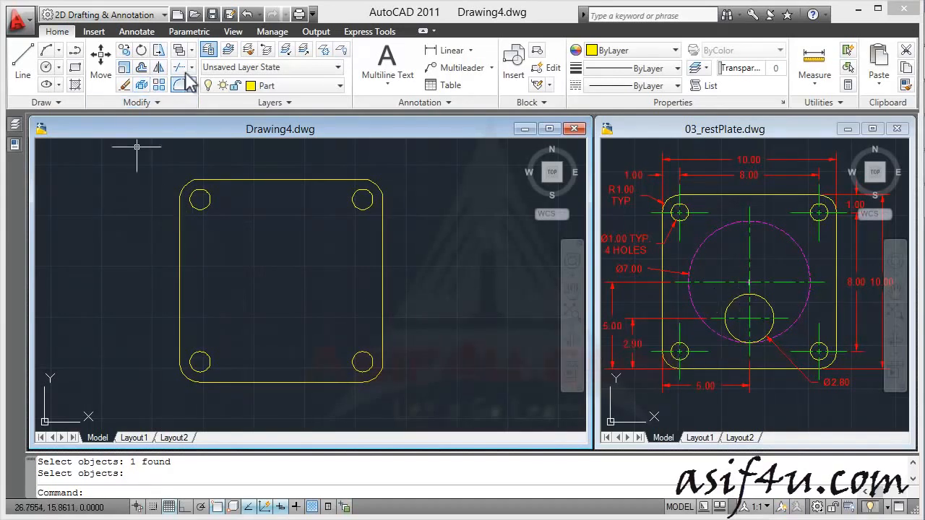
Offset the plate's bottom edge upward by 2.9 to locate the lower hole's centre height
{"action": "left_click", "coordinate": [141, 67]}
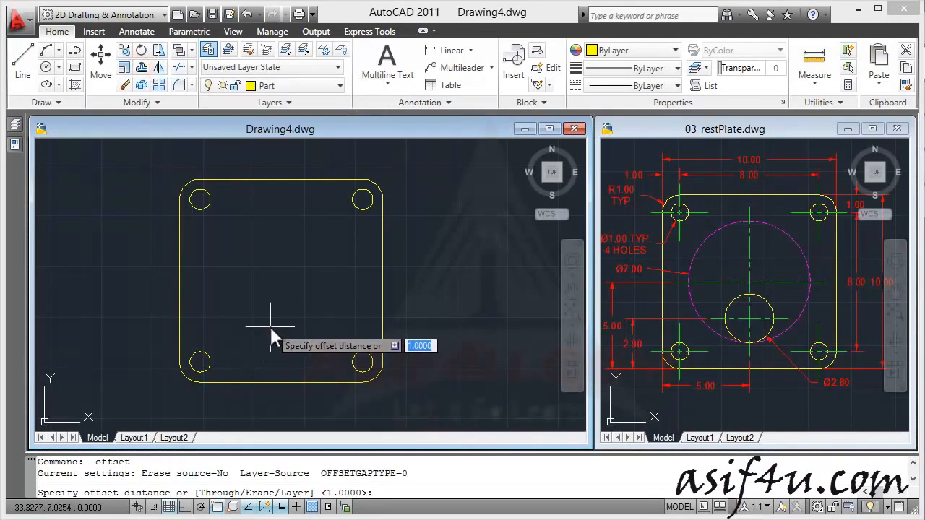
{"action": "type", "text": "2.9"}
{"action": "key", "text": "Return"}
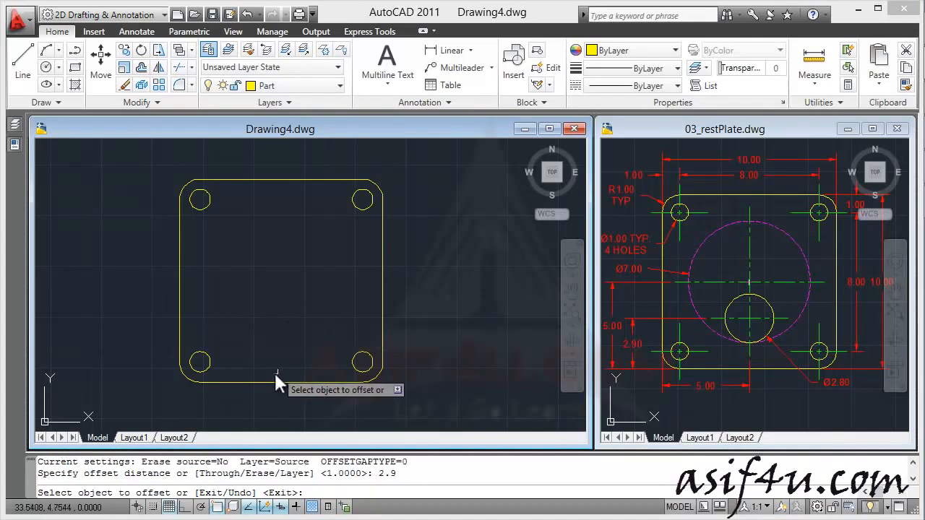
{"action": "left_click", "coordinate": [275, 381]}
{"action": "left_click", "coordinate": [279, 341]}
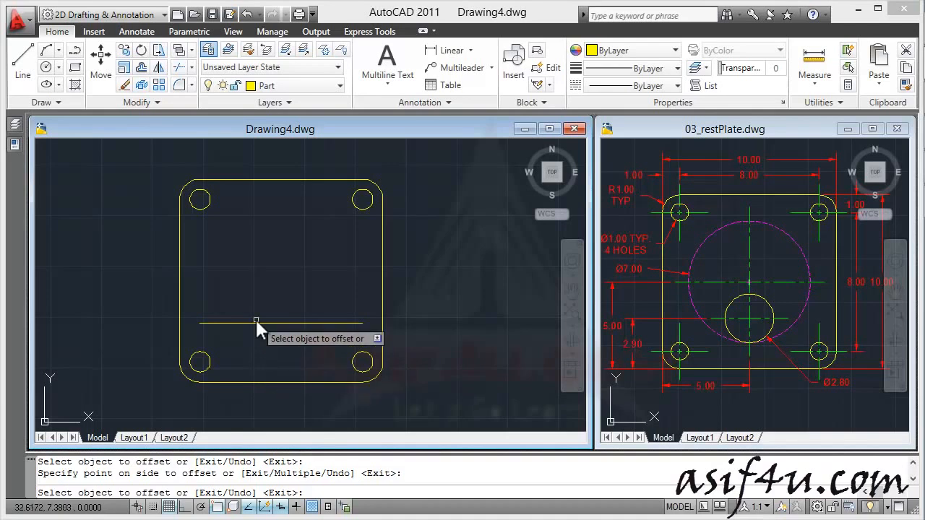
Try to offset the plate's bottom edge upward by 5 within the running Offset command
{"action": "type", "text": "5"}
{"action": "key", "text": "Return"}
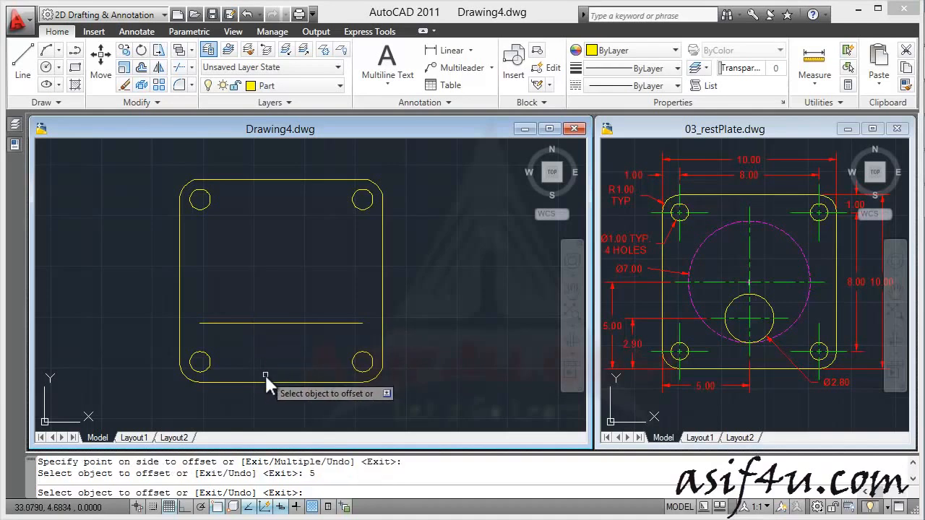
{"action": "left_click", "coordinate": [269, 381]}
{"action": "left_click", "coordinate": [276, 335]}
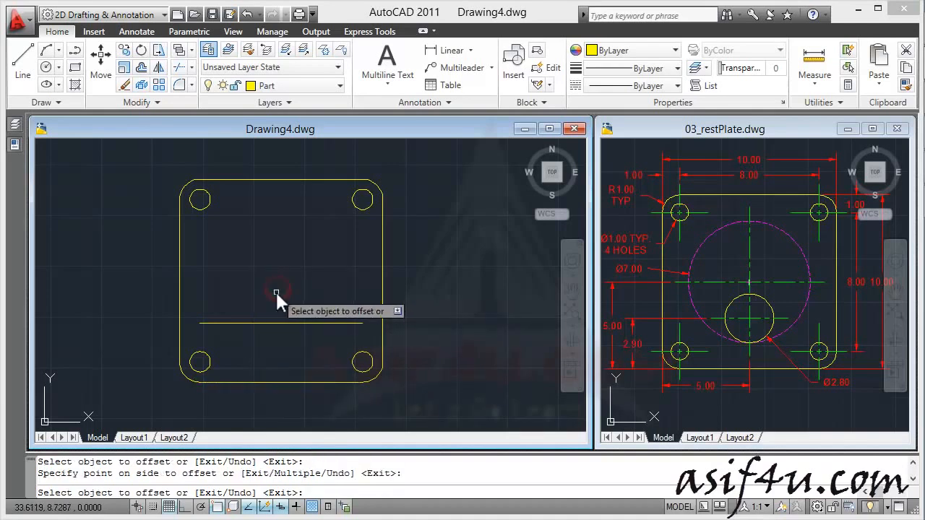
{"action": "key", "text": "Escape"}
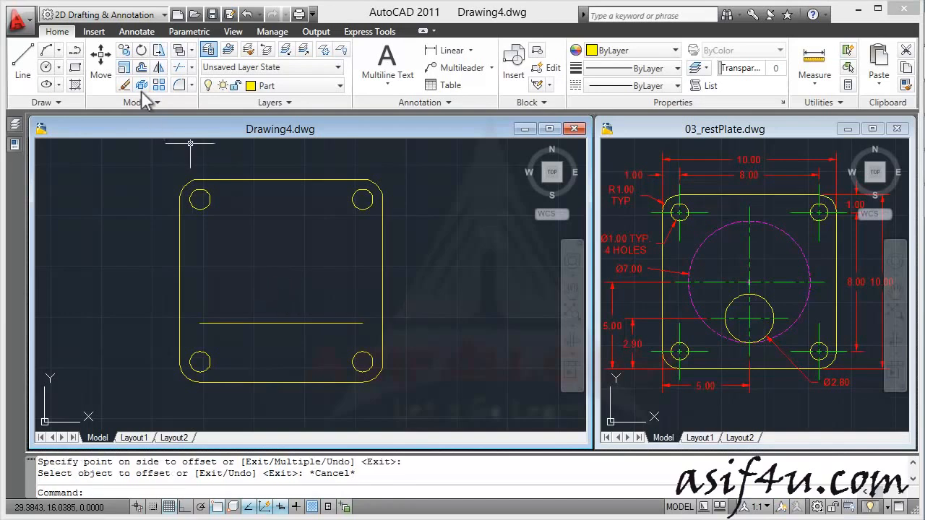
Offset the plate's bottom edge upward by 5 to locate the plate's horizontal centre line
{"action": "left_click", "coordinate": [142, 70]}
{"action": "type", "text": "5"}
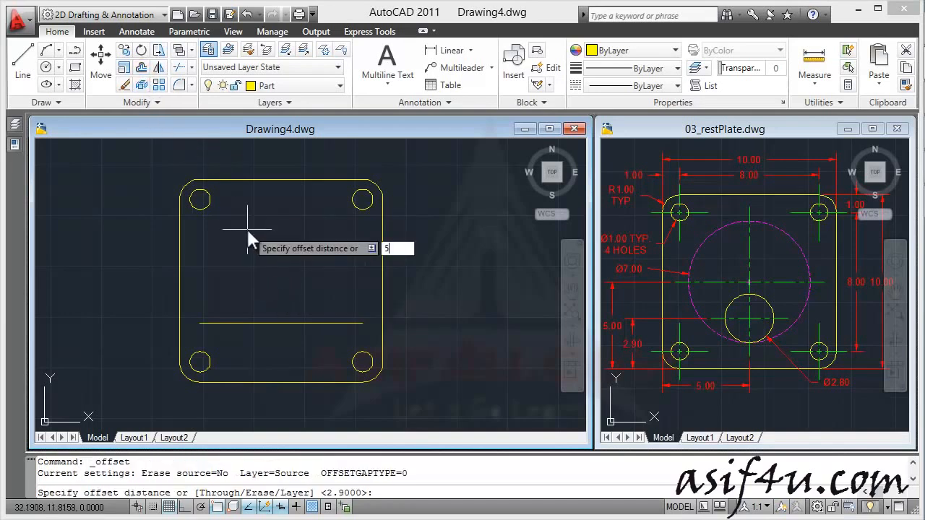
{"action": "key", "text": "Return"}
{"action": "left_click", "coordinate": [270, 383]}
{"action": "left_click", "coordinate": [267, 290]}
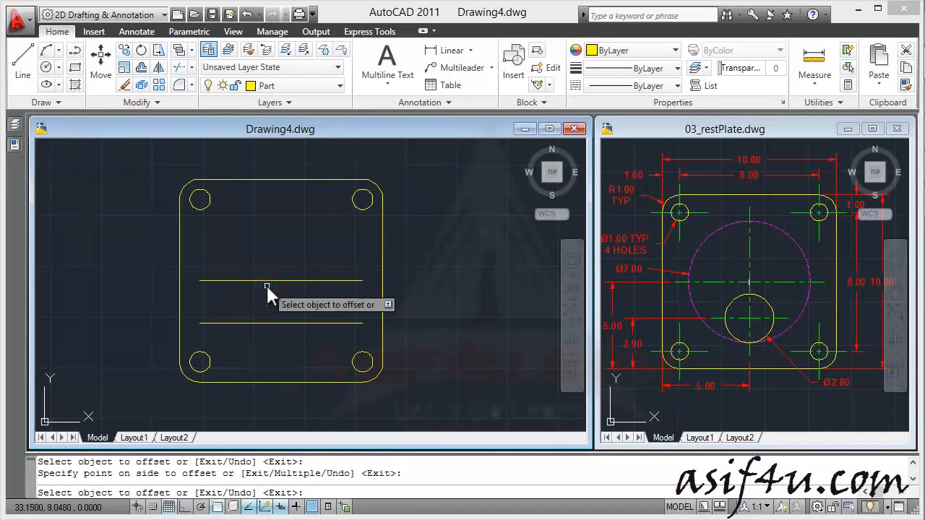
{"action": "key", "text": "Escape"}
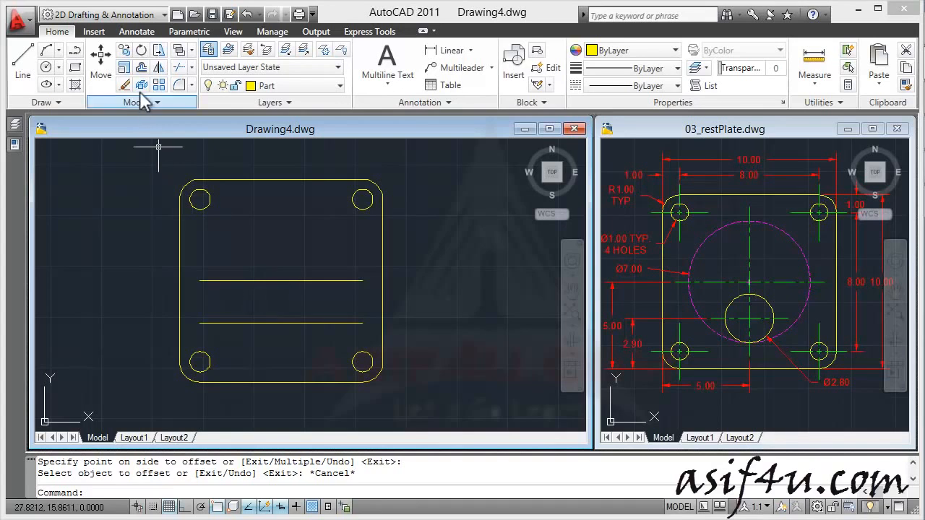
Offset the plate's left edge inward by 5 to locate the plate's vertical centre line
{"action": "left_click", "coordinate": [143, 68]}
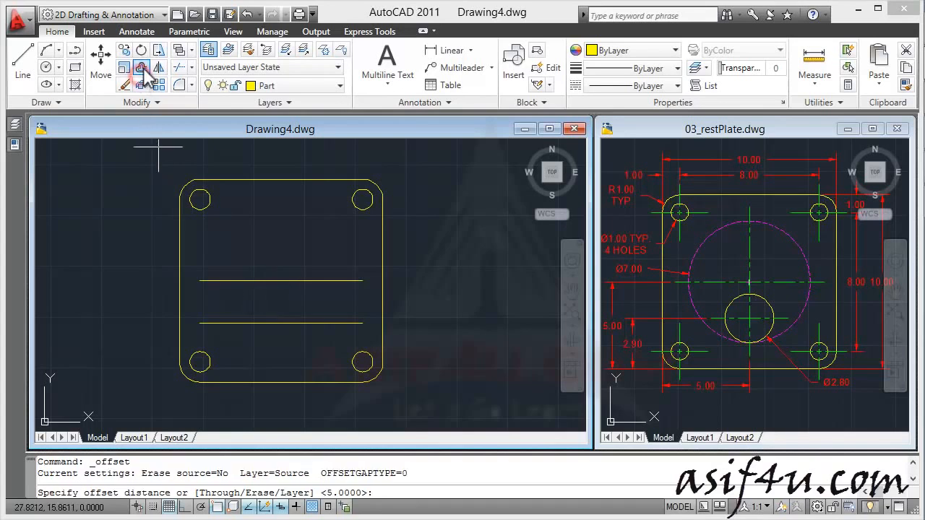
{"action": "key", "text": "Return"}
{"action": "left_click", "coordinate": [181, 256]}
{"action": "left_click", "coordinate": [251, 249]}
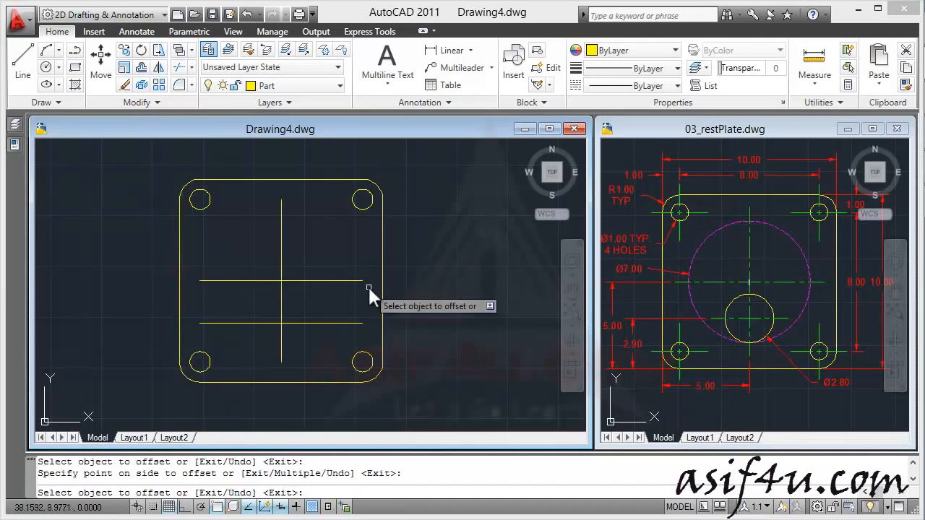
{"action": "key", "text": "Escape"}
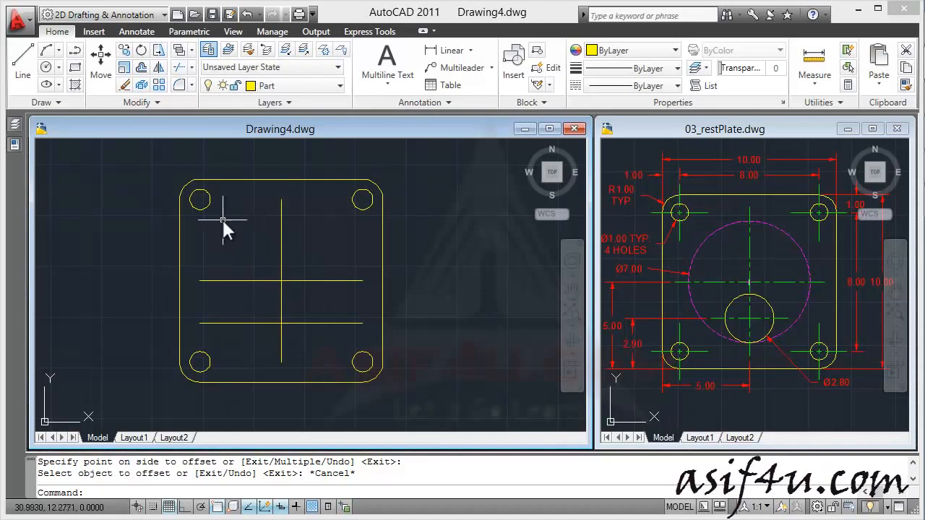
Make Centerline the current layer and draw a horizontal line between the left and right quadrants of the upper-left hole
{"action": "left_click", "coordinate": [308, 85]}
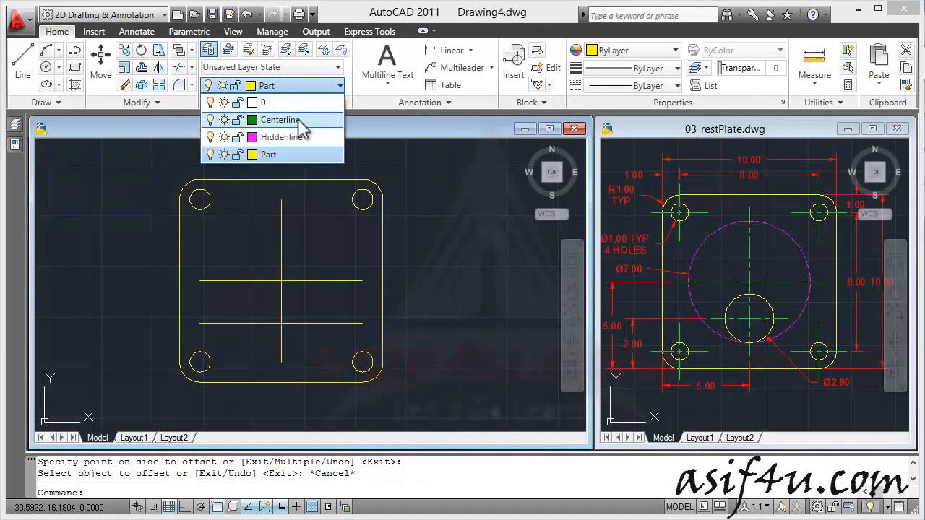
{"action": "left_click", "coordinate": [303, 120]}
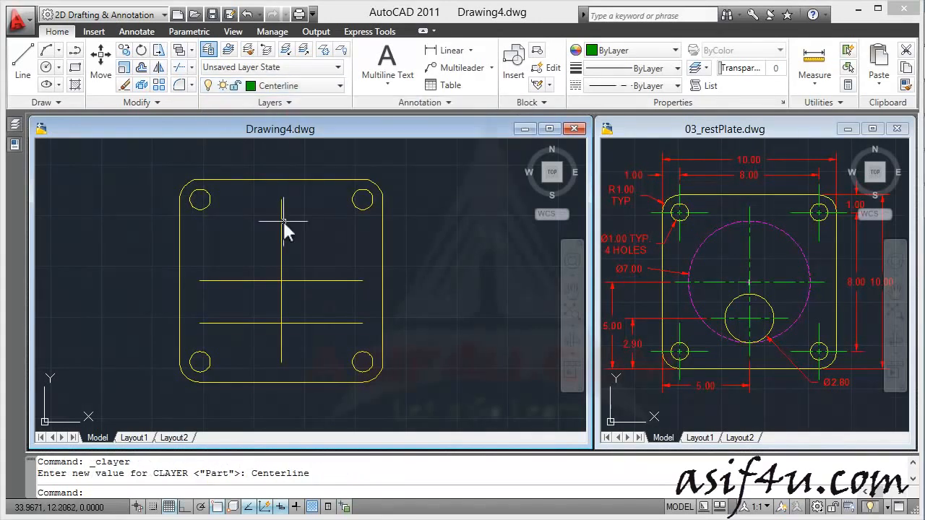
{"action": "left_click", "coordinate": [24, 65]}
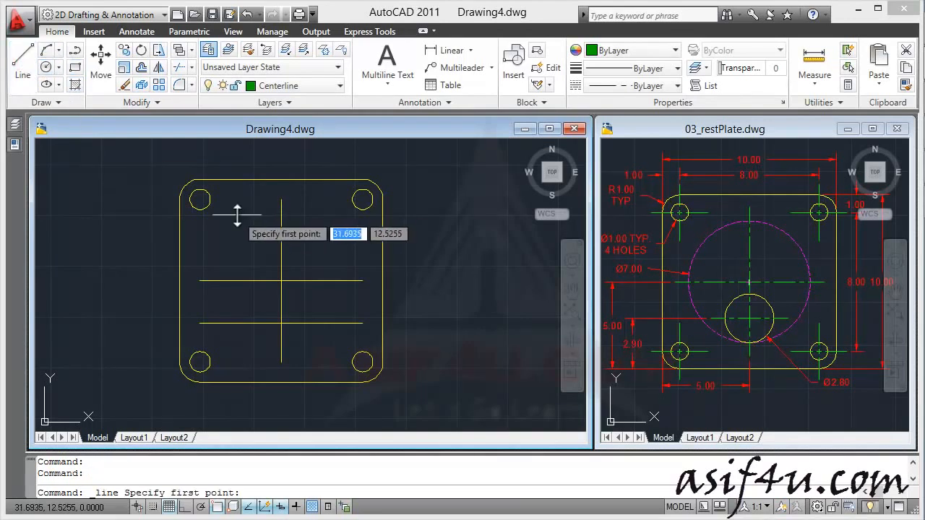
{"action": "right_click", "coordinate": [189, 203], "text": "shift"}
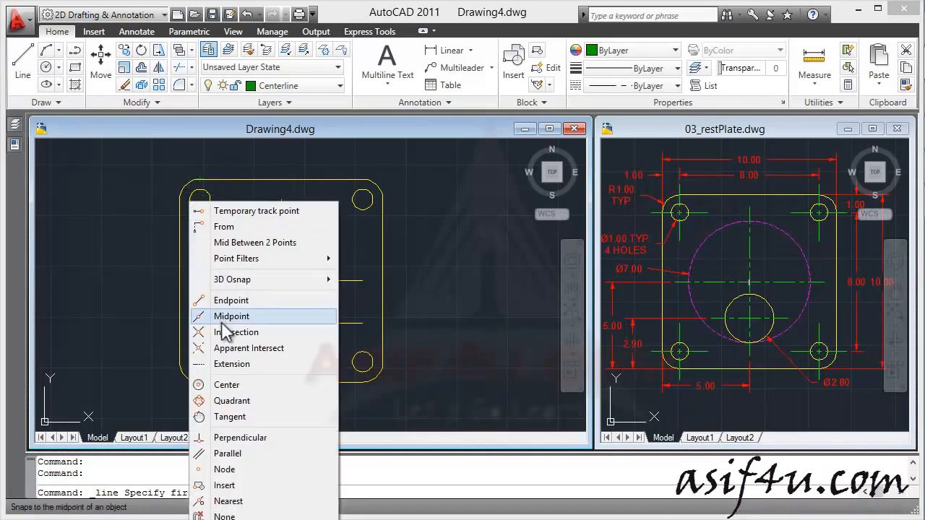
{"action": "left_click", "coordinate": [230, 401]}
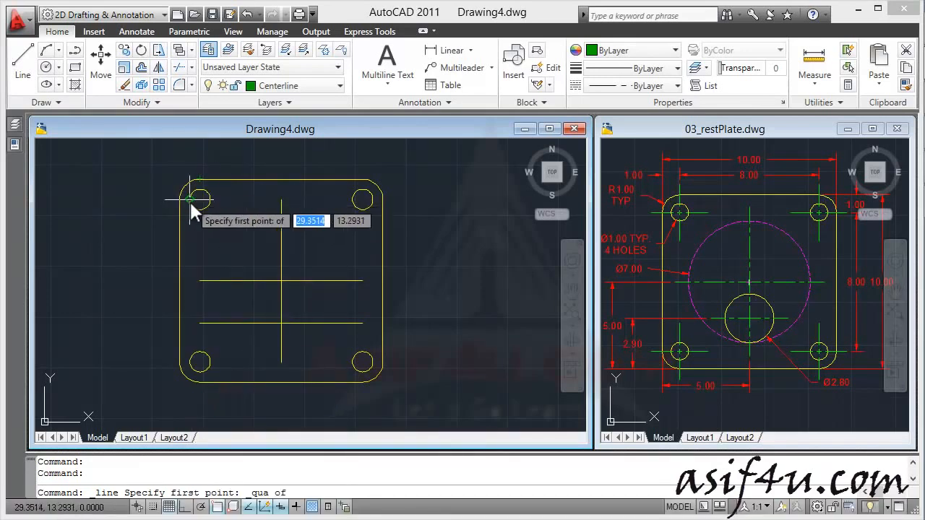
{"action": "left_click", "coordinate": [190, 200]}
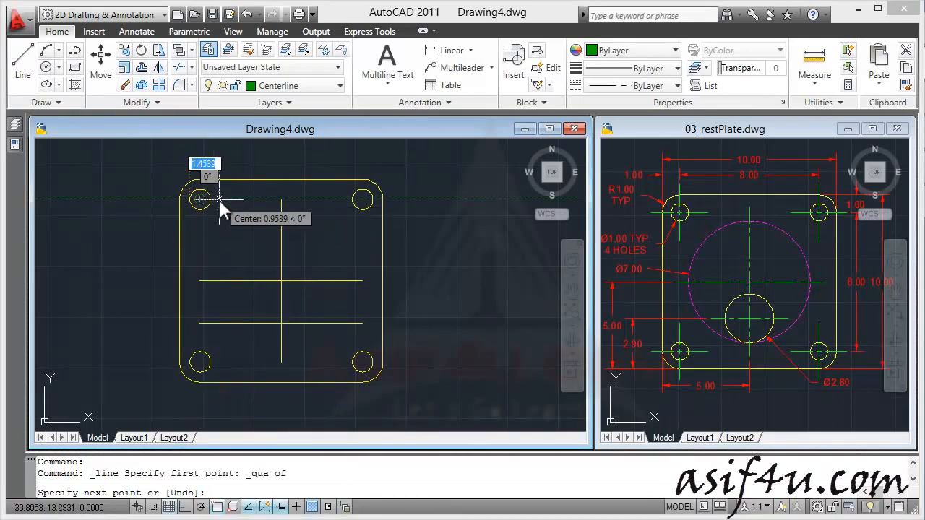
{"action": "right_click", "coordinate": [219, 197], "text": "shift"}
{"action": "left_click", "coordinate": [271, 399]}
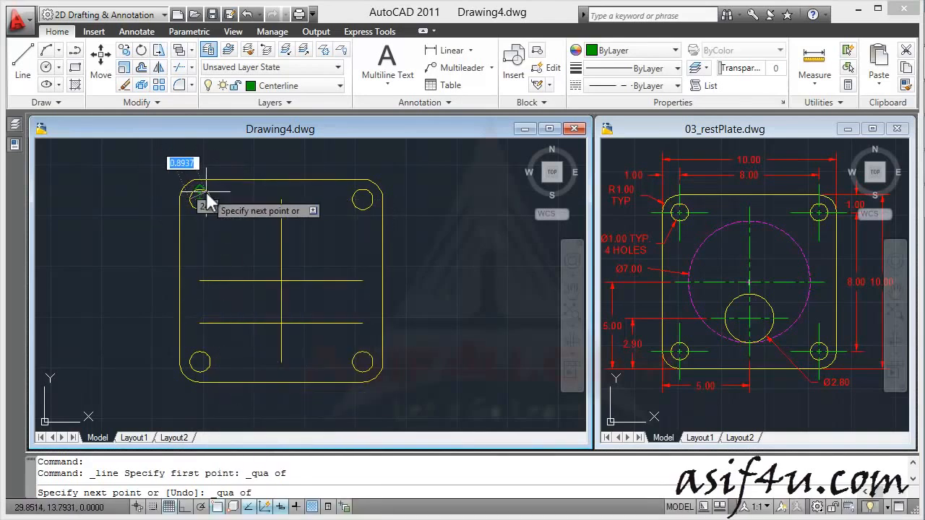
{"action": "left_click", "coordinate": [281, 506]}
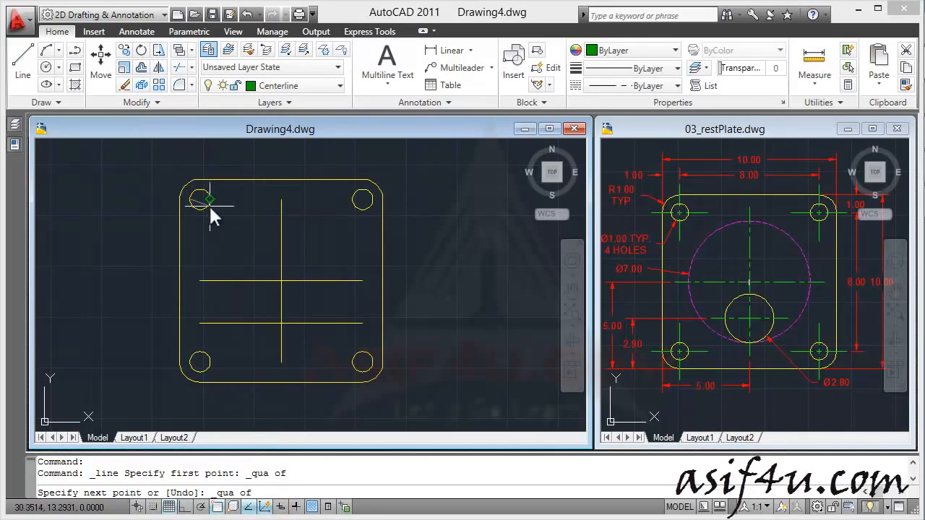
{"action": "right_click", "coordinate": [210, 206]}
{"action": "left_click", "coordinate": [220, 213]}
{"action": "left_click", "coordinate": [212, 201]}
{"action": "key", "text": "Escape"}
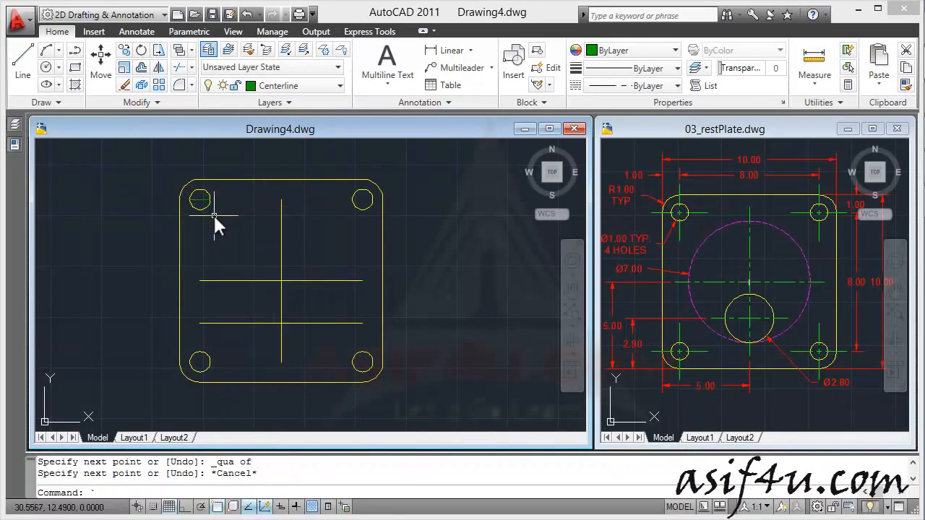
{"action": "left_click", "coordinate": [24, 64]}
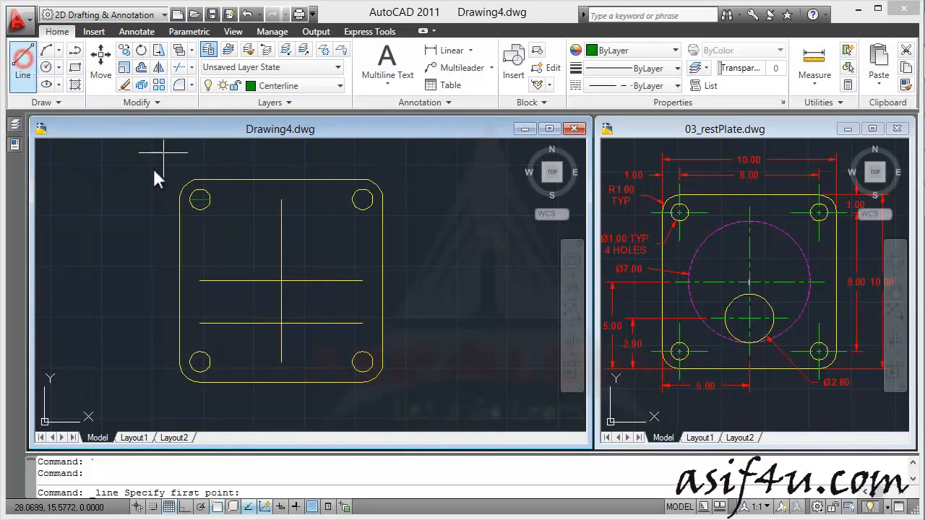
{"action": "scroll", "coordinate": [207, 203], "scroll_direction": "up", "scroll_amount": 5}
{"action": "left_click", "coordinate": [175, 166]}
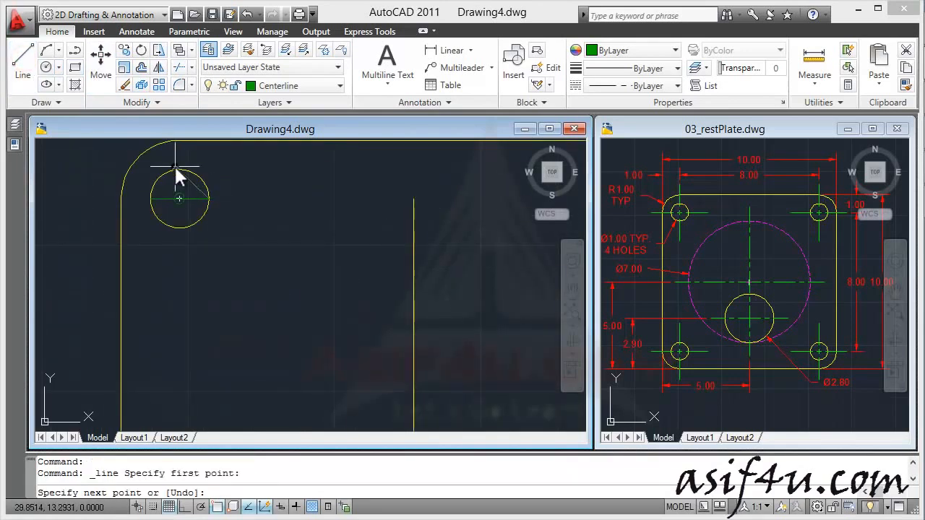
{"action": "key", "text": "Escape"}
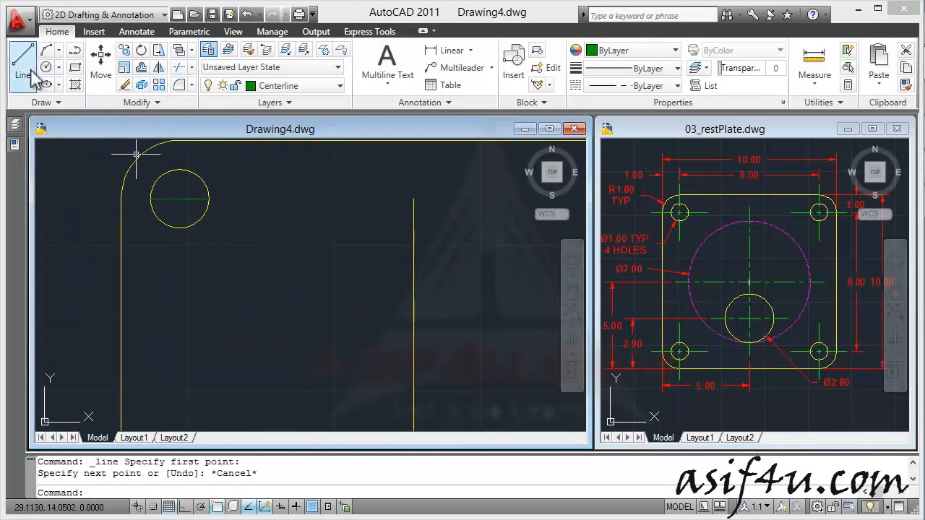
Draw a vertical line between the top and bottom quadrants of the upper-left hole
{"action": "left_click", "coordinate": [23, 64]}
{"action": "right_click", "coordinate": [203, 195], "text": "shift"}
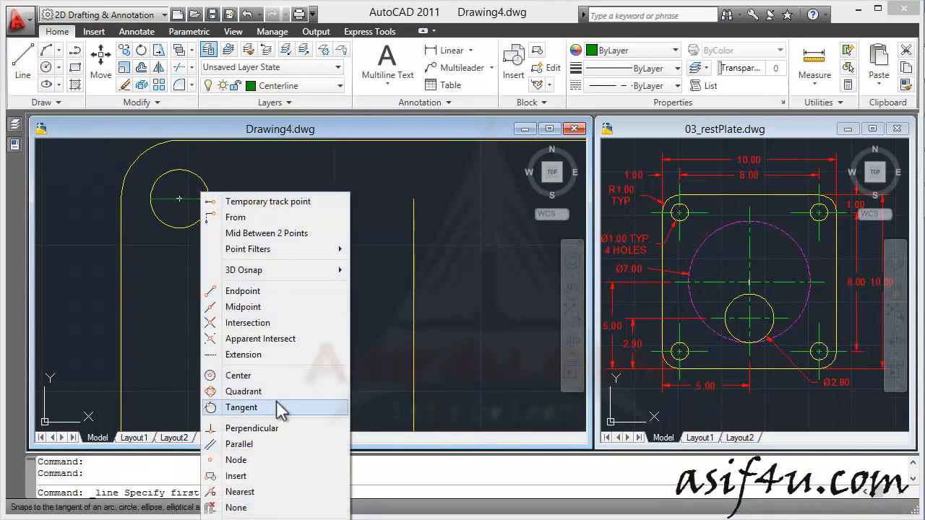
{"action": "left_click", "coordinate": [266, 392]}
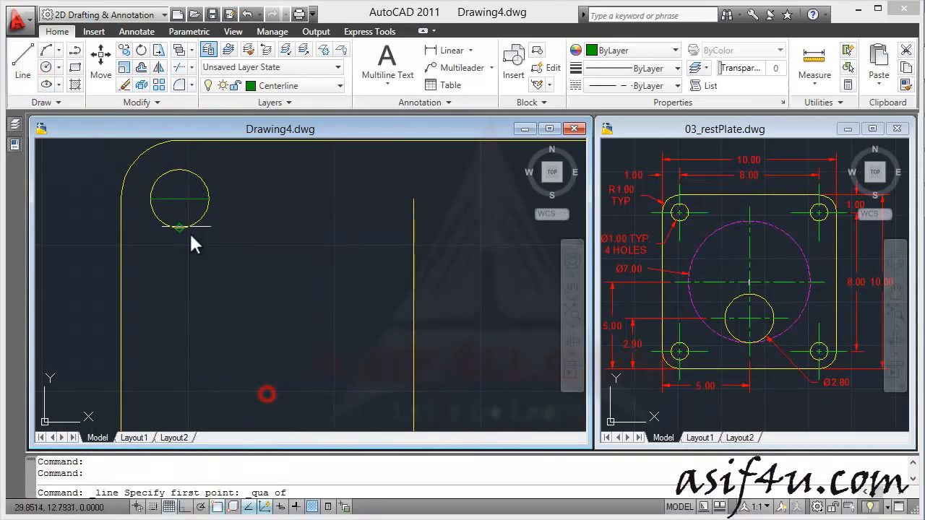
{"action": "left_click", "coordinate": [179, 177]}
{"action": "right_click", "coordinate": [233, 243], "text": "shift"}
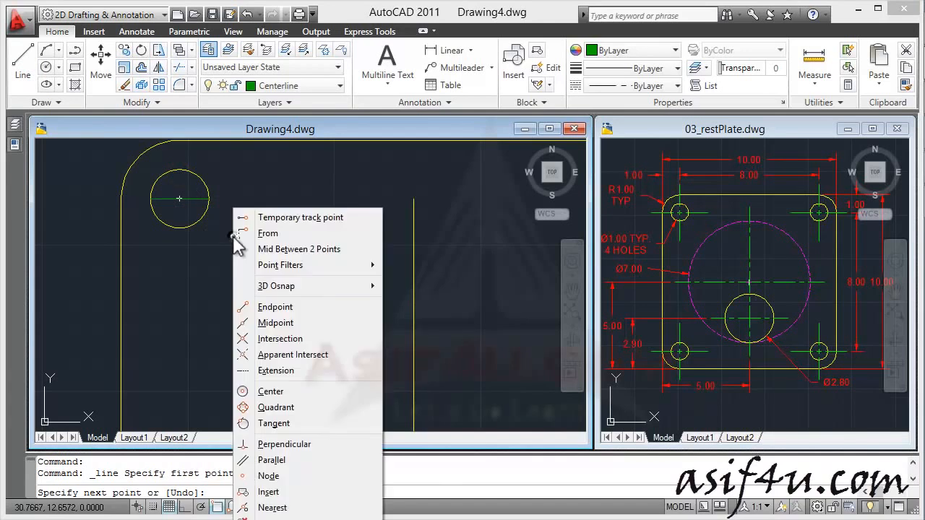
{"action": "left_click", "coordinate": [276, 407]}
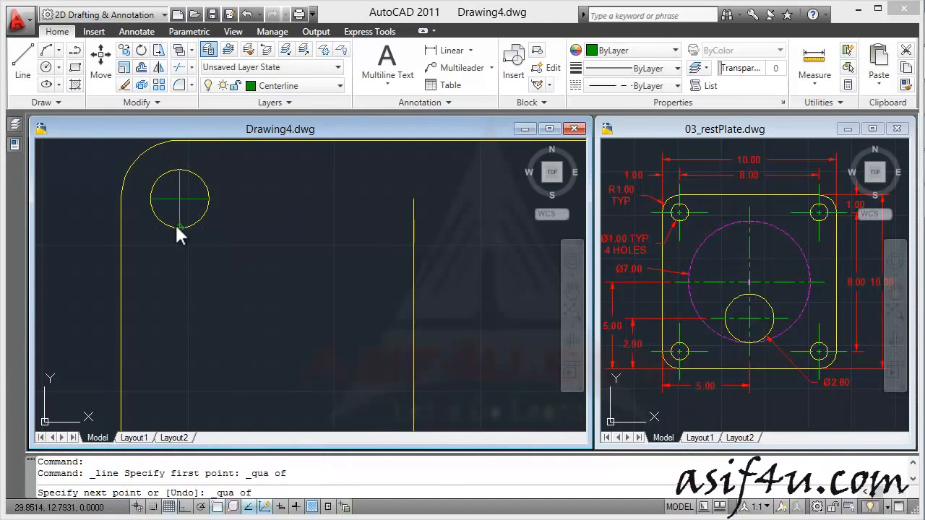
{"action": "left_click", "coordinate": [178, 230]}
{"action": "key", "text": "Escape"}
Scale up the upper-left hole's two centre lines about their intersection until they extend slightly past the plate's edges
{"action": "scroll", "coordinate": [184, 196], "scroll_direction": "down", "scroll_amount": 1}
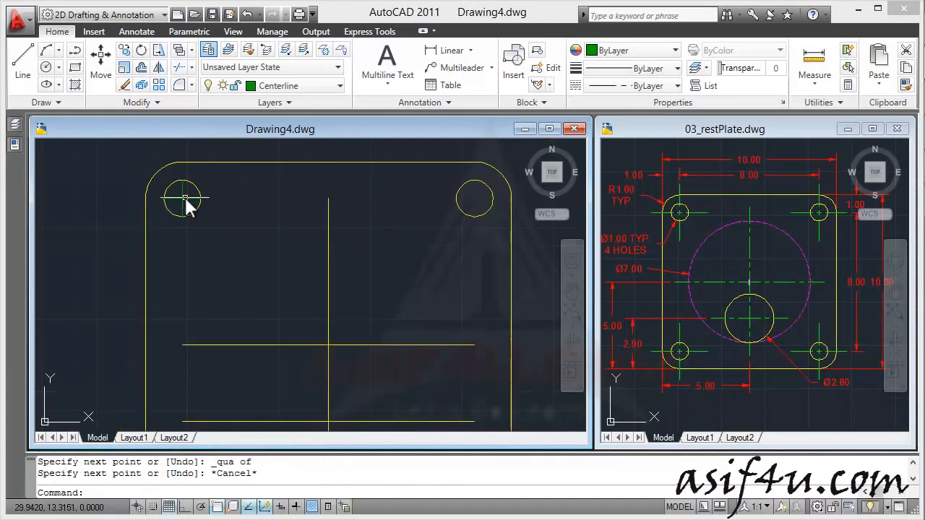
{"action": "middle_click_drag", "start_coordinate": [195, 187], "coordinate": [201, 200]}
{"action": "scroll", "coordinate": [198, 188], "scroll_direction": "down", "scroll_amount": 2}
{"action": "scroll", "coordinate": [185, 195], "scroll_direction": "up", "scroll_amount": 3}
{"action": "scroll", "coordinate": [199, 197], "scroll_direction": "up", "scroll_amount": 4}
{"action": "scroll", "coordinate": [196, 184], "scroll_direction": "down", "scroll_amount": 1}
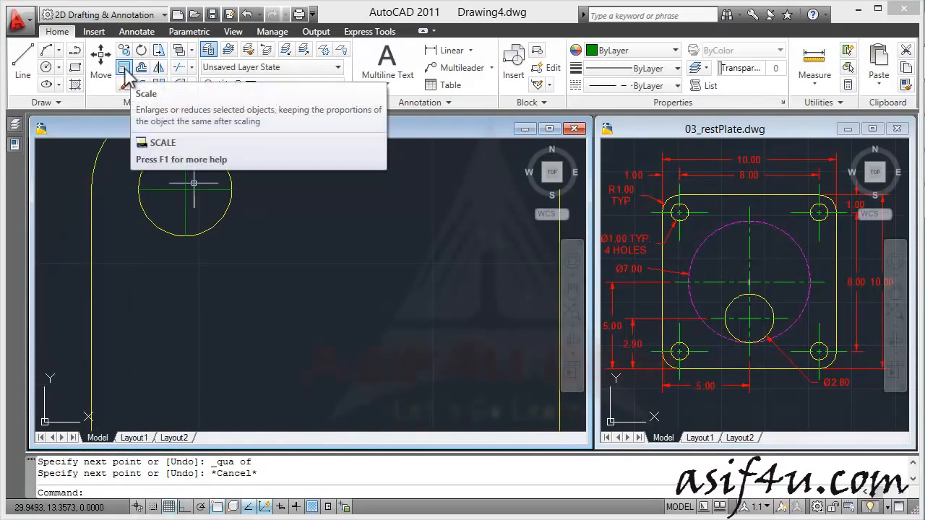
{"action": "left_click", "coordinate": [125, 68]}
{"action": "left_click", "coordinate": [206, 209]}
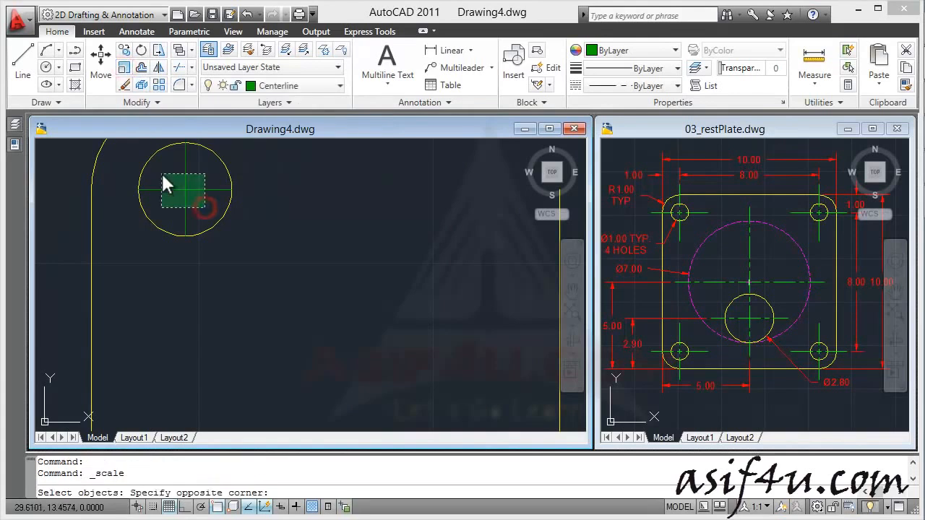
{"action": "left_click", "coordinate": [162, 173]}
{"action": "right_click", "coordinate": [298, 190]}
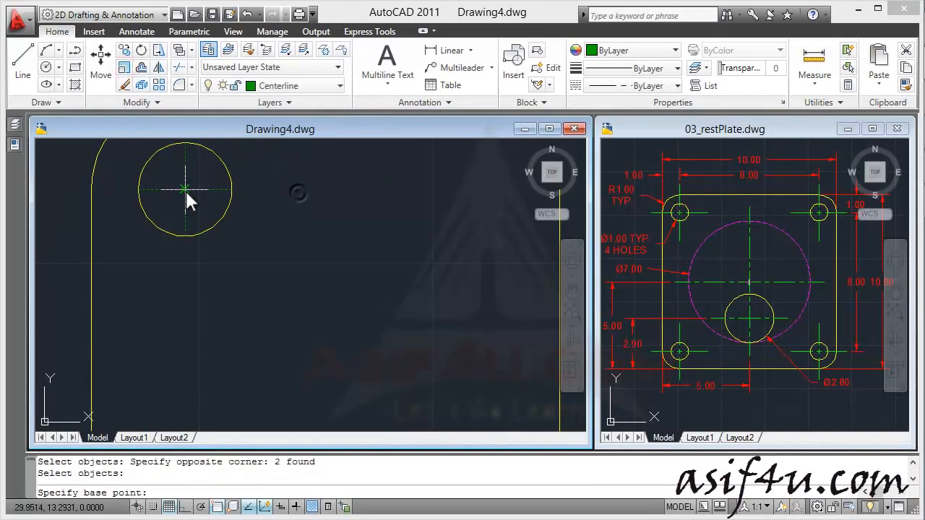
{"action": "left_click", "coordinate": [185, 189]}
{"action": "scroll", "coordinate": [256, 205], "scroll_direction": "down", "scroll_amount": 5}
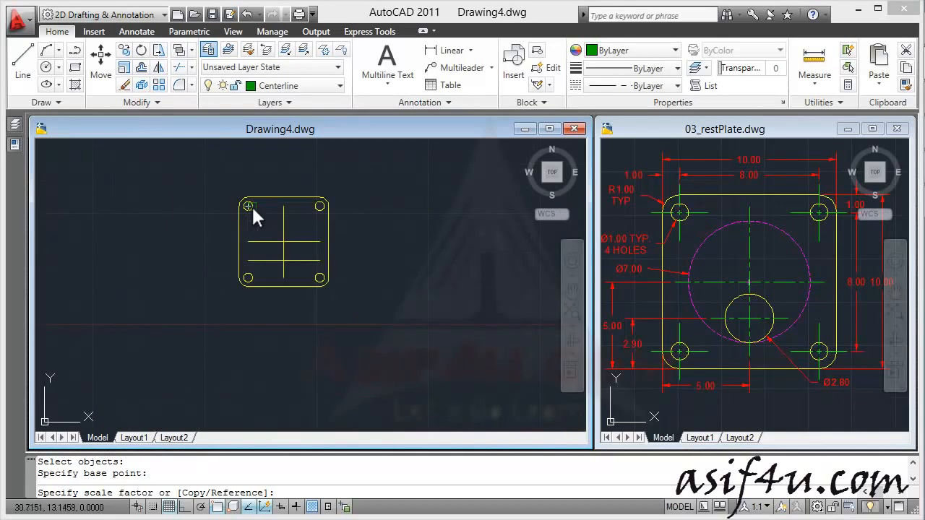
{"action": "scroll", "coordinate": [255, 210], "scroll_direction": "up", "scroll_amount": 5}
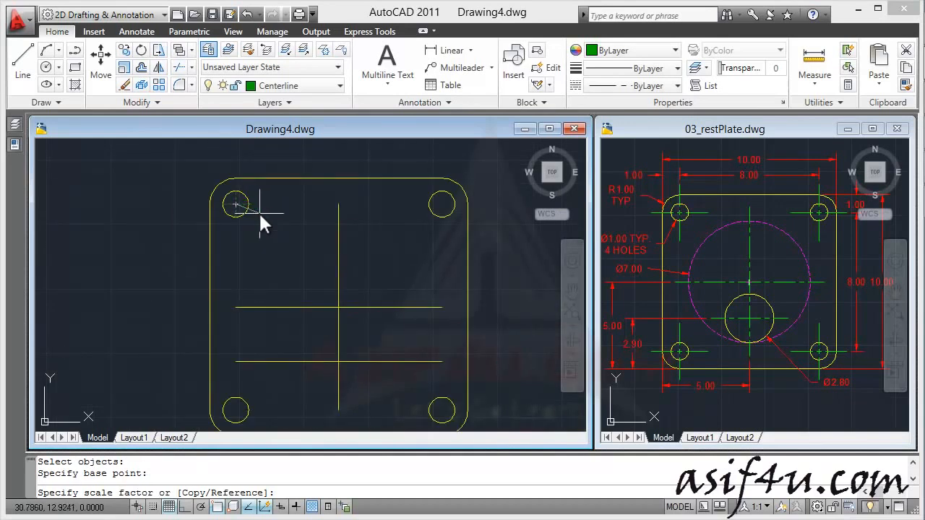
{"action": "left_click", "coordinate": [255, 270]}
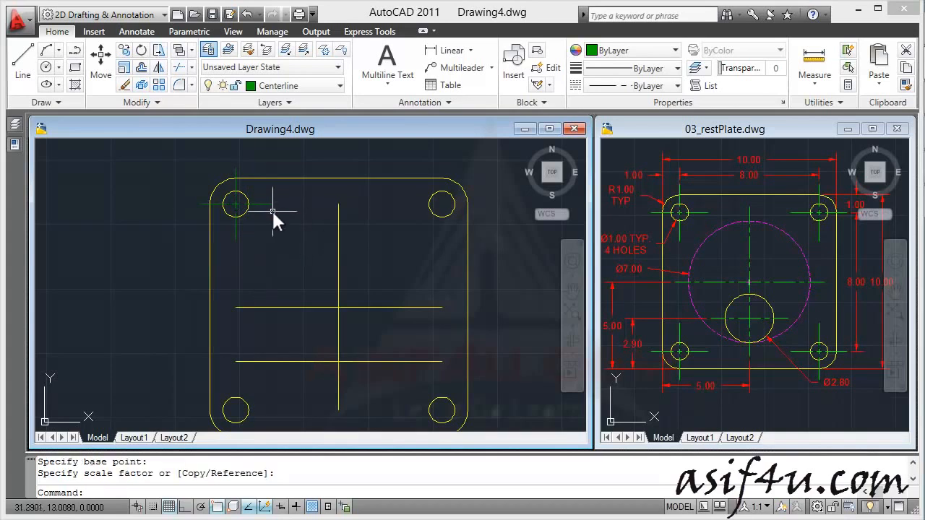
{"action": "key", "text": "Escape"}
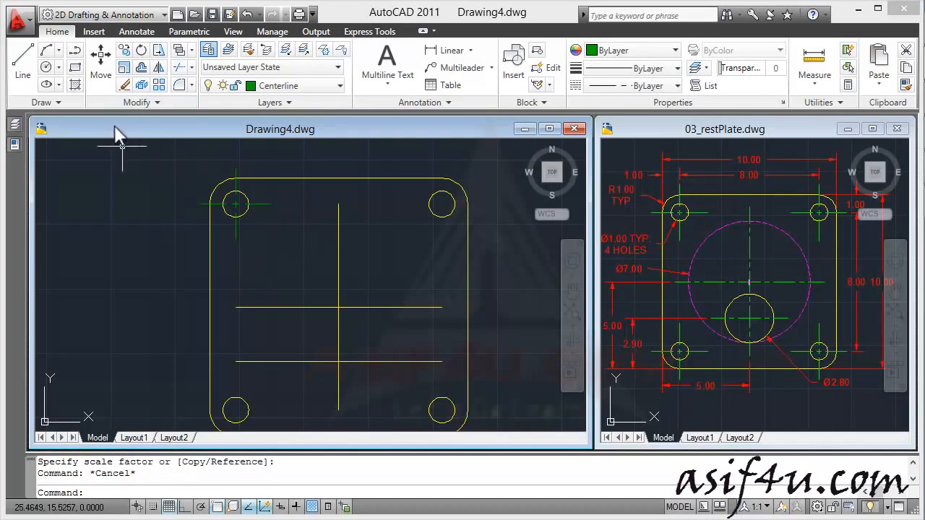
Copy the upper-left hole's two centre lines from its centre to the centres of the other three corner holes
{"action": "left_click", "coordinate": [124, 49]}
{"action": "left_click", "coordinate": [265, 205]}
{"action": "left_click", "coordinate": [237, 170]}
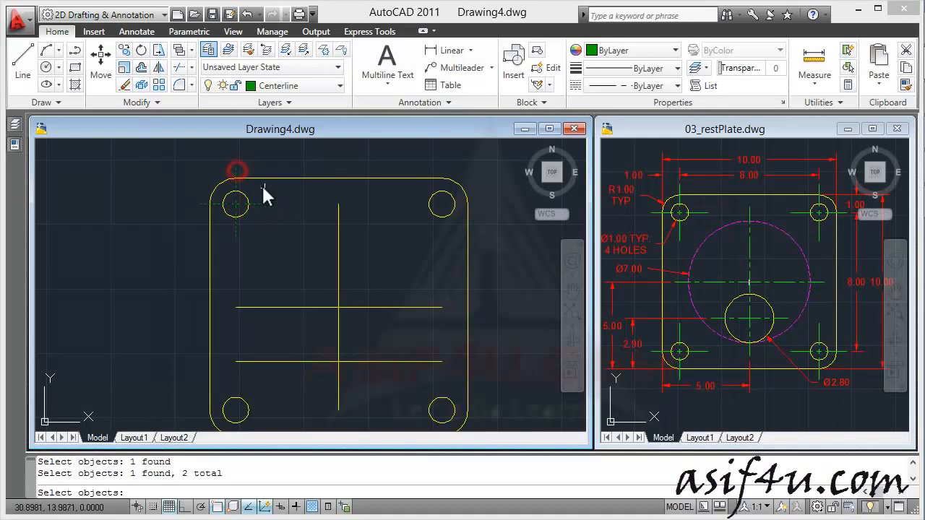
{"action": "right_click", "coordinate": [256, 163]}
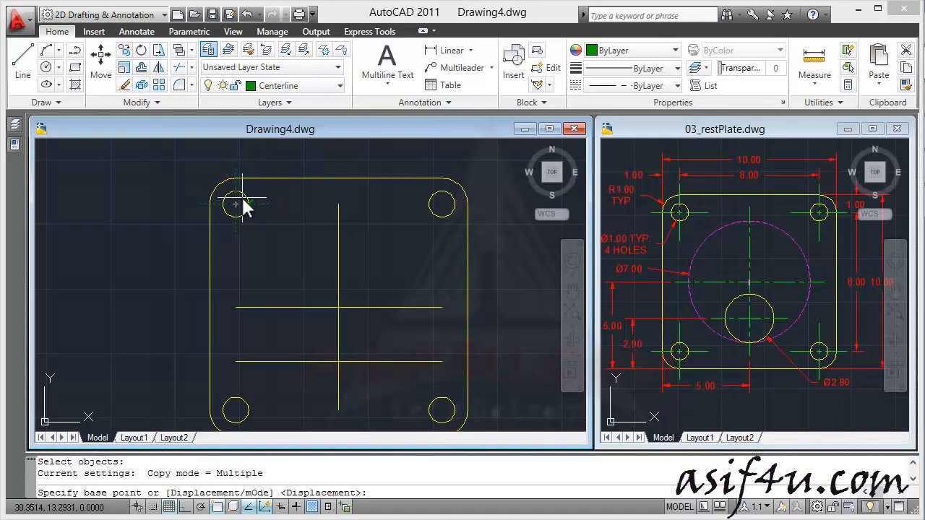
{"action": "left_click", "coordinate": [237, 203]}
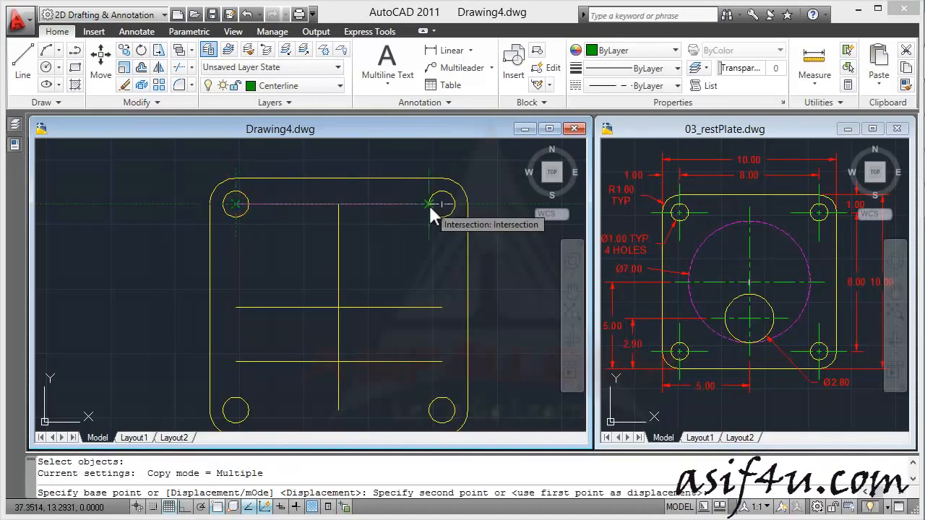
{"action": "left_click", "coordinate": [441, 205]}
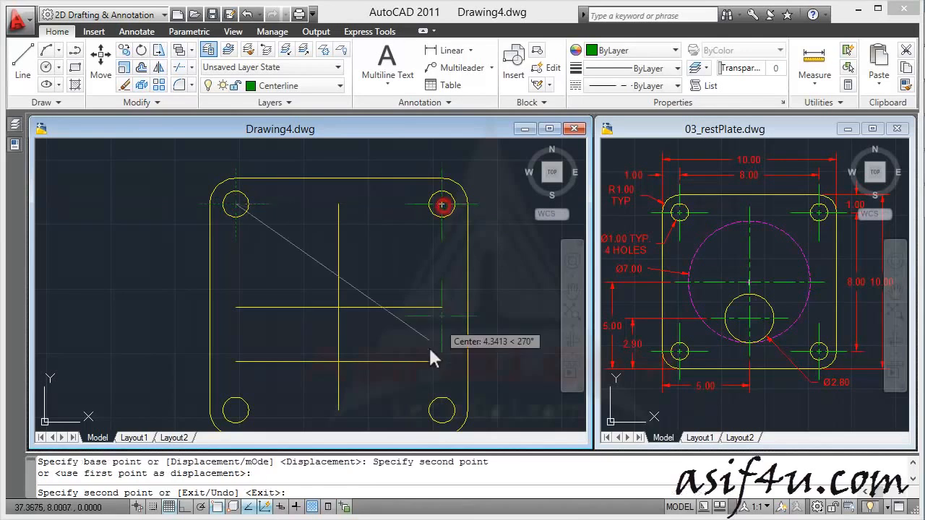
{"action": "left_click", "coordinate": [442, 411]}
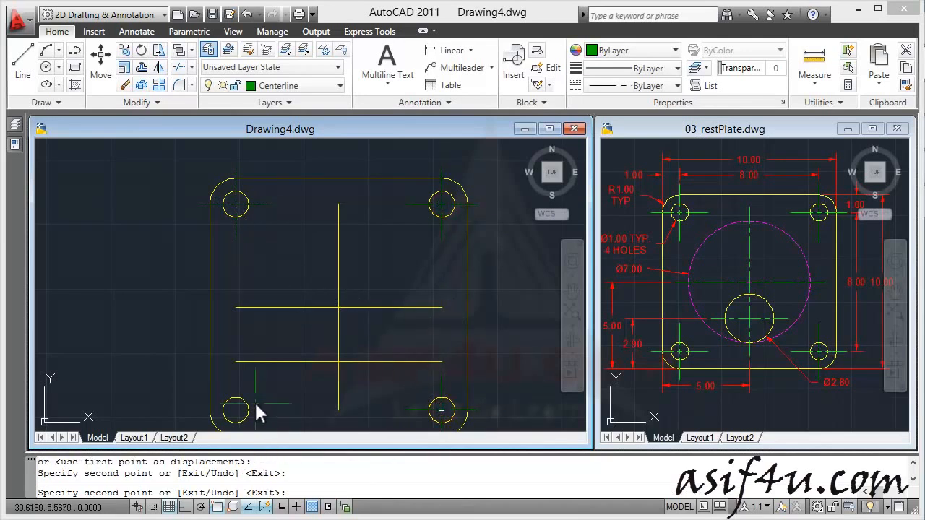
{"action": "left_click", "coordinate": [238, 413]}
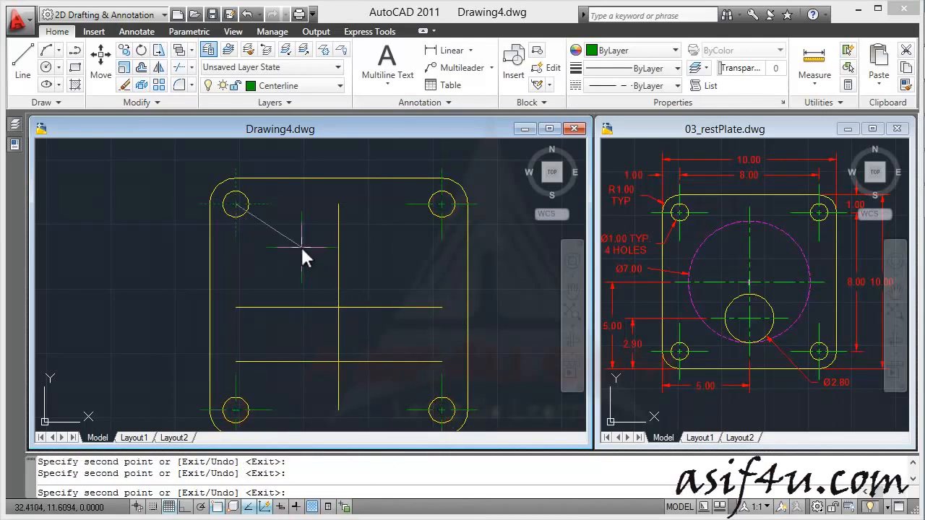
{"action": "key", "text": "Escape"}
Change the layer of the vertical middle line and the two long horizontal lines inside the plate to Centerline
{"action": "scroll", "coordinate": [306, 232], "scroll_direction": "down", "scroll_amount": 2}
{"action": "middle_click_drag", "start_coordinate": [296, 264], "coordinate": [268, 263]}
{"action": "scroll", "coordinate": [274, 260], "scroll_direction": "up", "scroll_amount": 1}
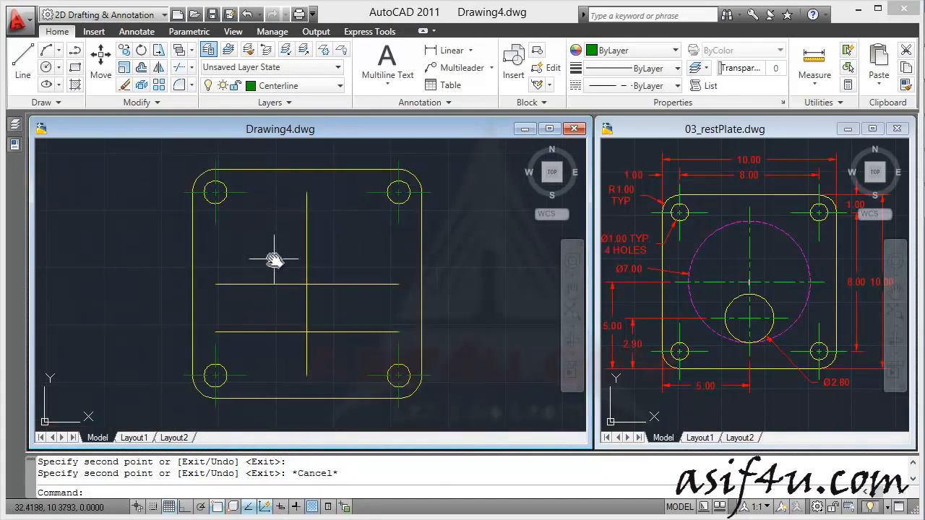
{"action": "left_click", "coordinate": [304, 284]}
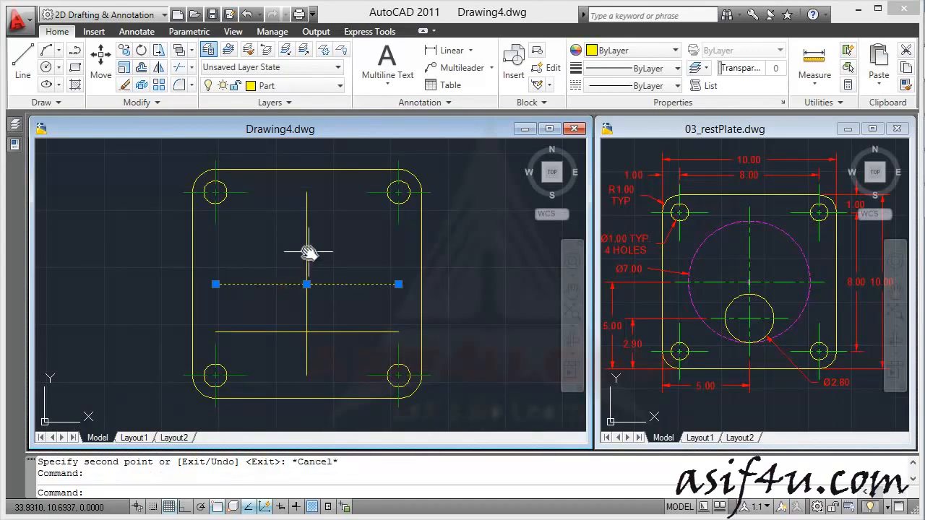
{"action": "left_click", "coordinate": [307, 253]}
{"action": "left_click", "coordinate": [320, 331]}
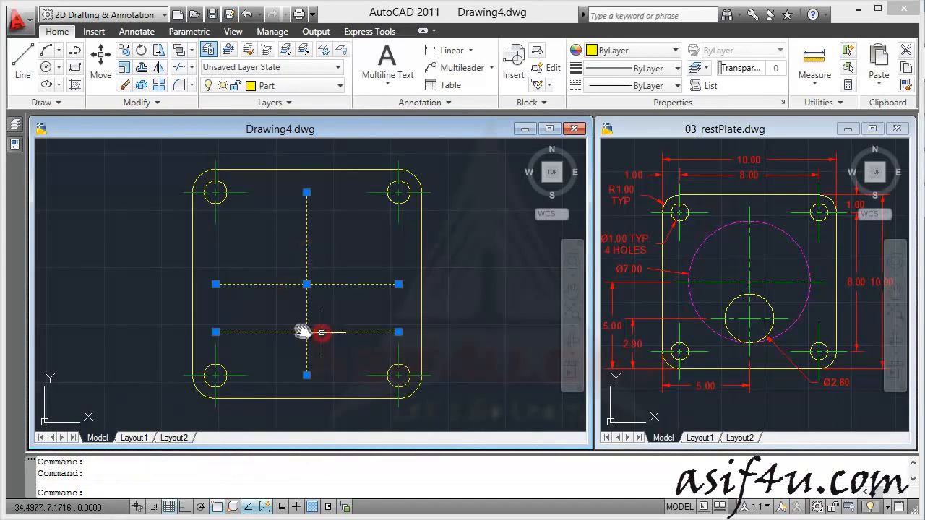
{"action": "mouse_move", "coordinate": [15, 148]}
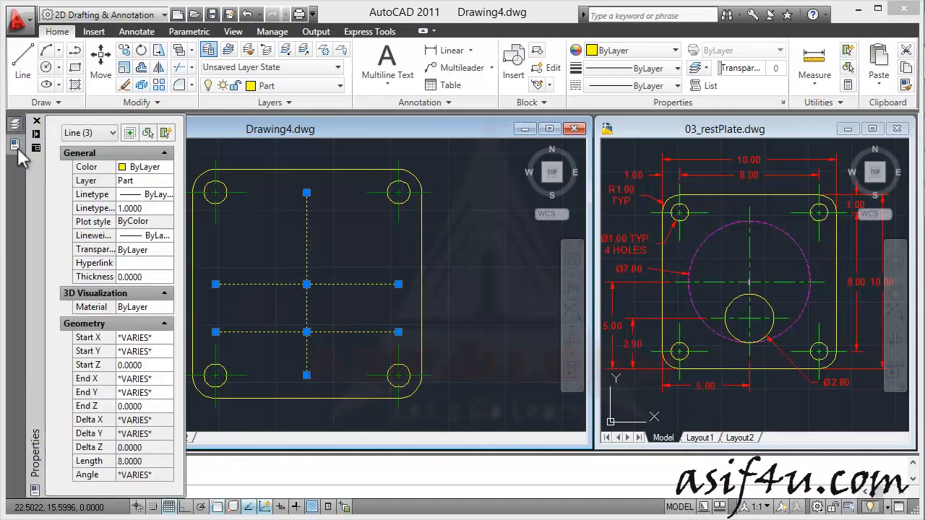
{"action": "left_click", "coordinate": [160, 180]}
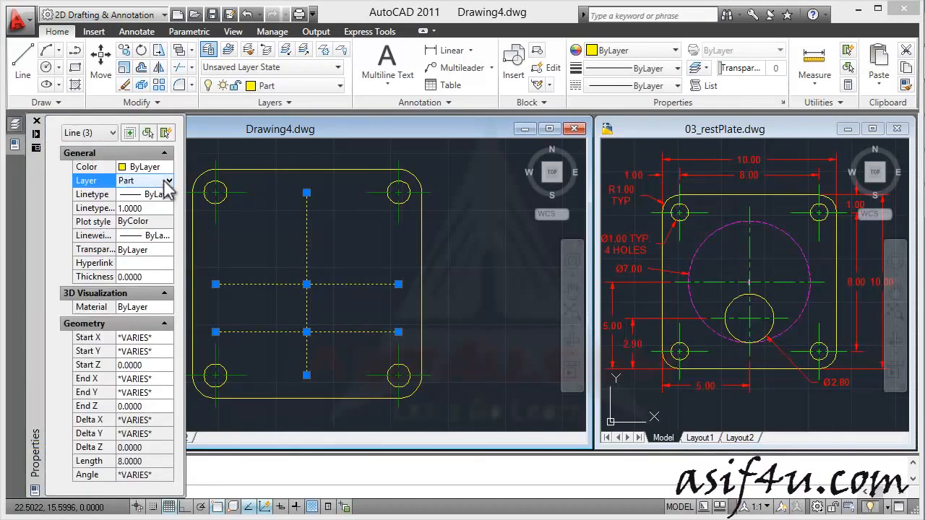
{"action": "left_click", "coordinate": [164, 180]}
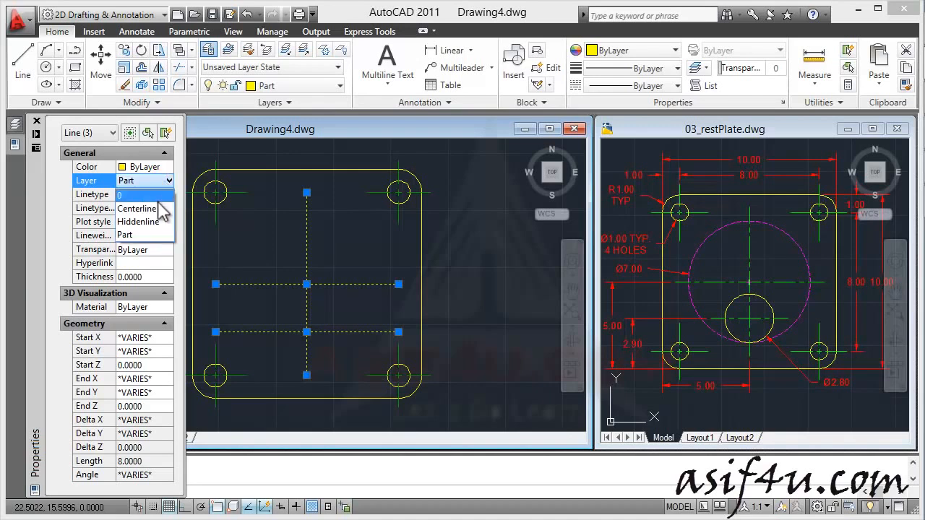
{"action": "left_click", "coordinate": [145, 209]}
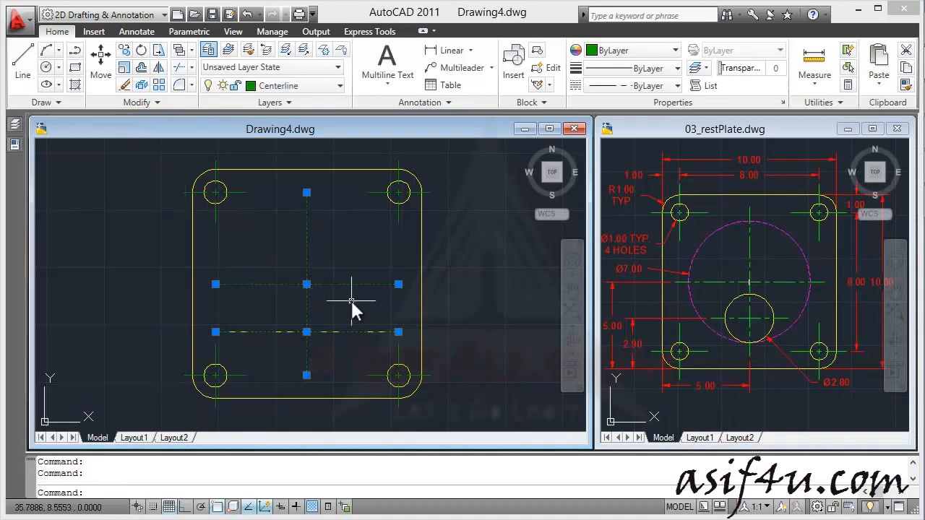
{"action": "key", "text": "Escape"}
Make Hiddenline the current layer
{"action": "scroll", "coordinate": [309, 334], "scroll_direction": "up", "scroll_amount": 3}
{"action": "scroll", "coordinate": [310, 334], "scroll_direction": "down", "scroll_amount": 2}
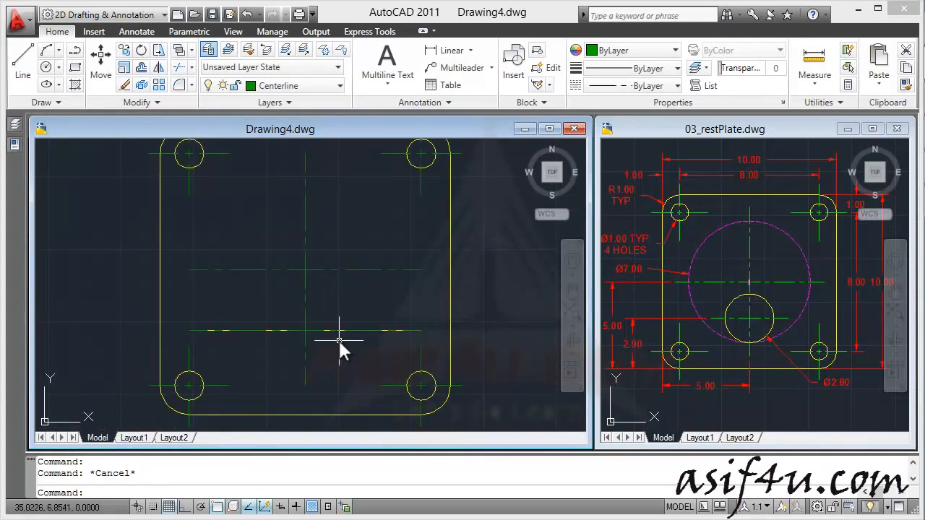
{"action": "scroll", "coordinate": [293, 278], "scroll_direction": "down", "scroll_amount": 2}
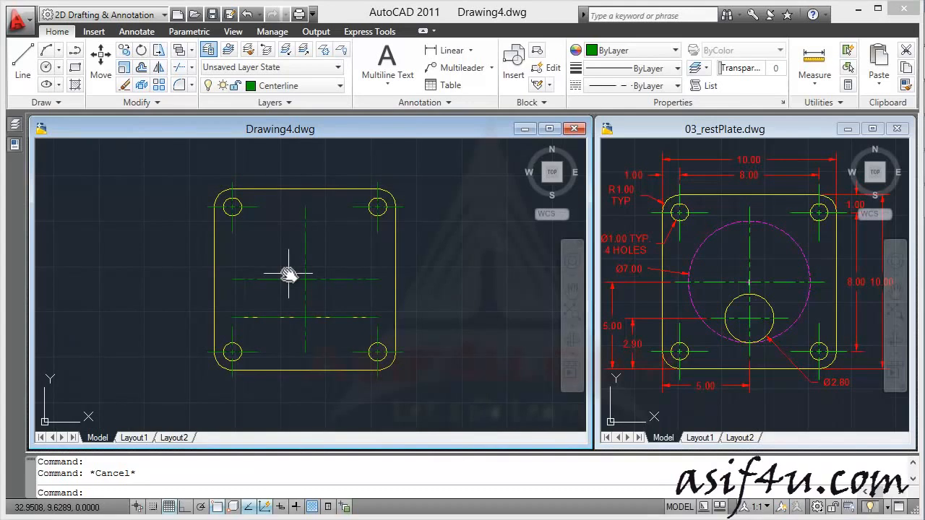
{"action": "left_click", "coordinate": [310, 85]}
{"action": "left_click", "coordinate": [292, 137]}
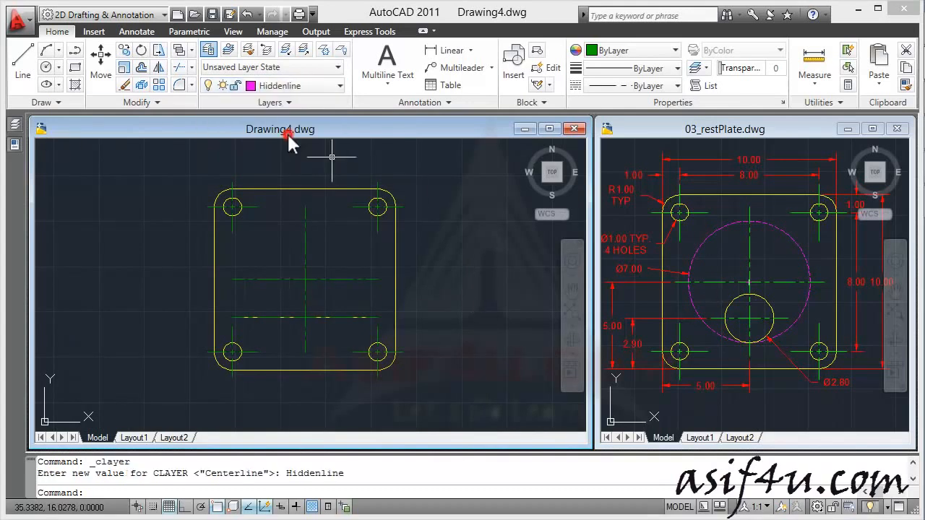
{"action": "left_click", "coordinate": [46, 66]}
{"action": "right_click", "coordinate": [293, 272], "text": "shift"}
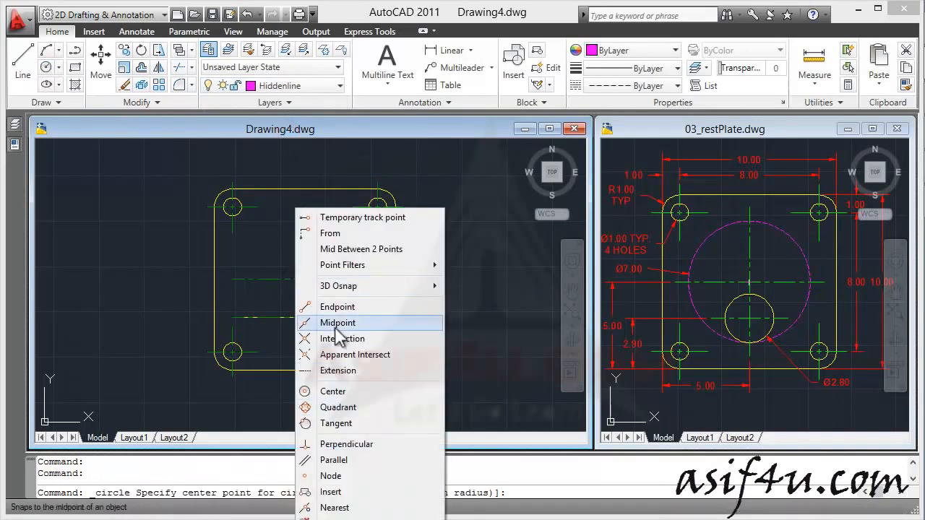
{"action": "left_click", "coordinate": [337, 338]}
{"action": "left_click", "coordinate": [307, 278]}
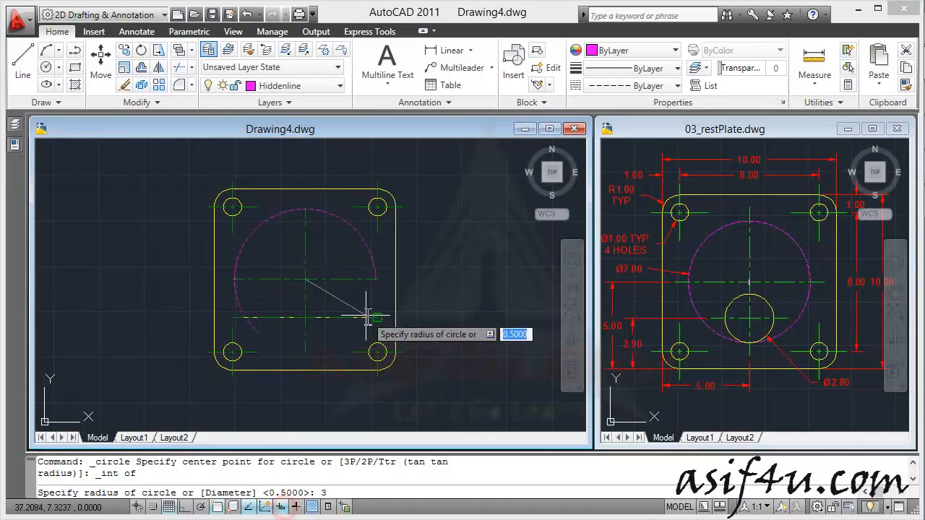
{"action": "type", "text": "3."}
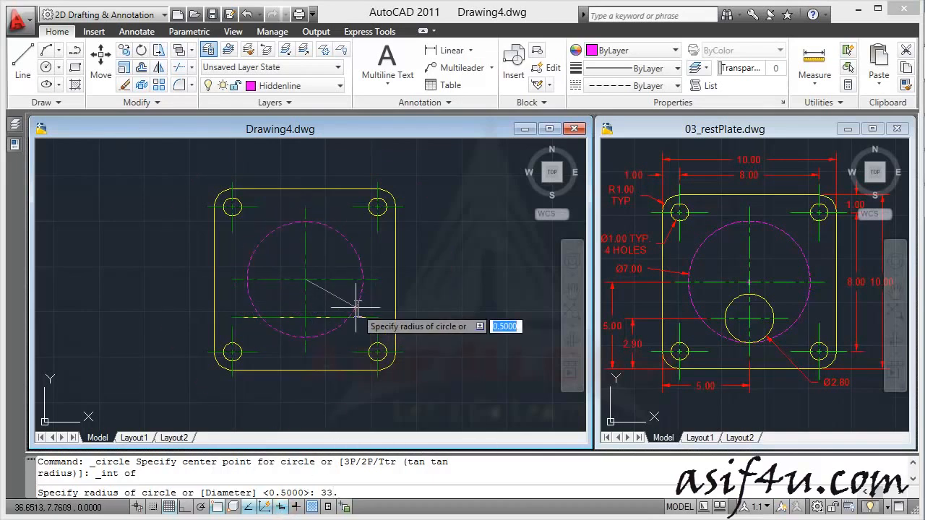
{"action": "type", "text": "3."}
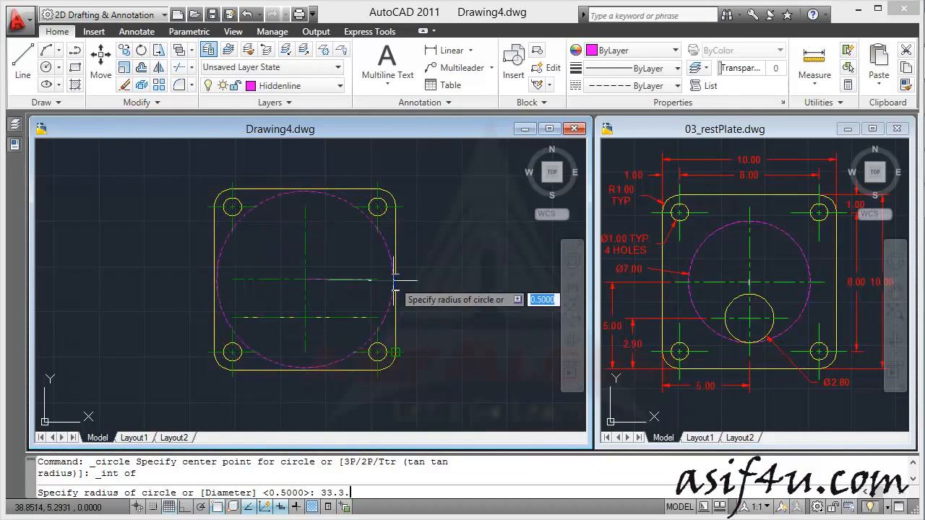
{"action": "key", "text": "Escape"}
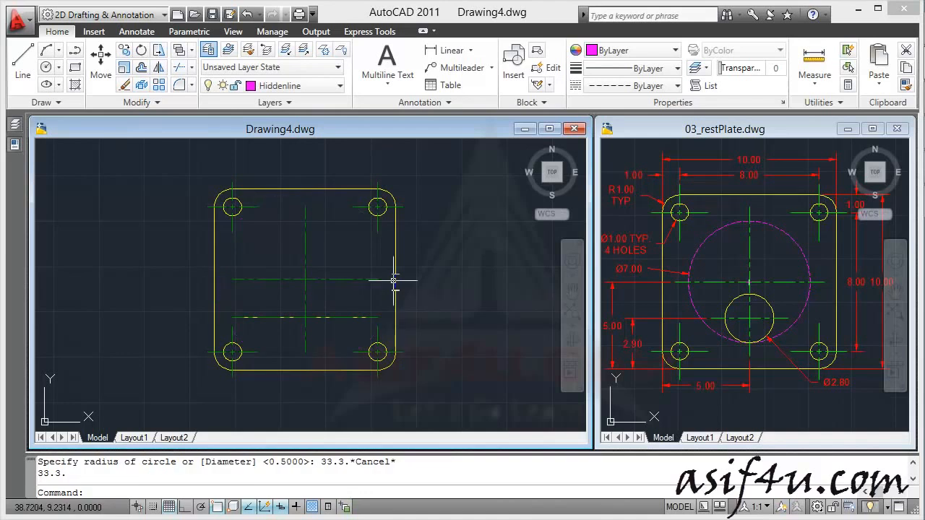
Draw a circle of radius 3.5 centred on the intersection of the vertical and upper horizontal centre lines
{"action": "left_click", "coordinate": [45, 69]}
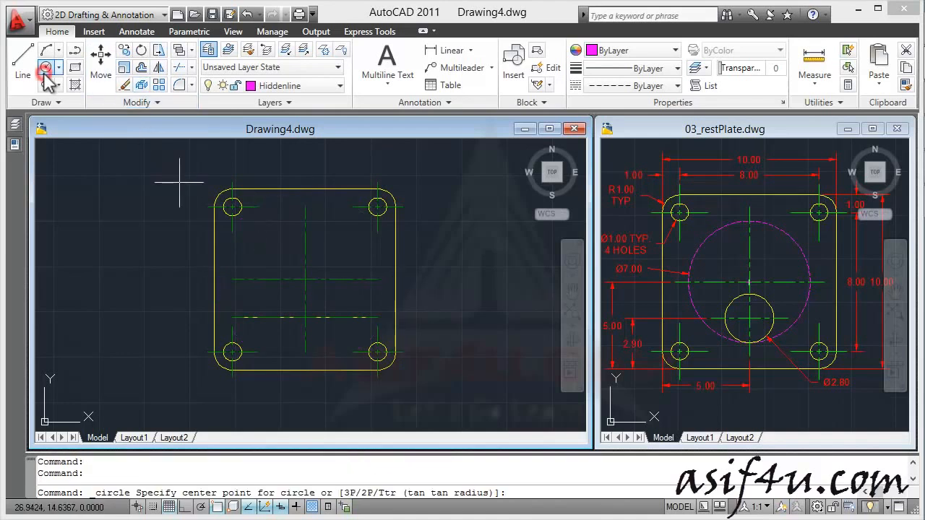
{"action": "right_click", "coordinate": [306, 278], "text": "shift"}
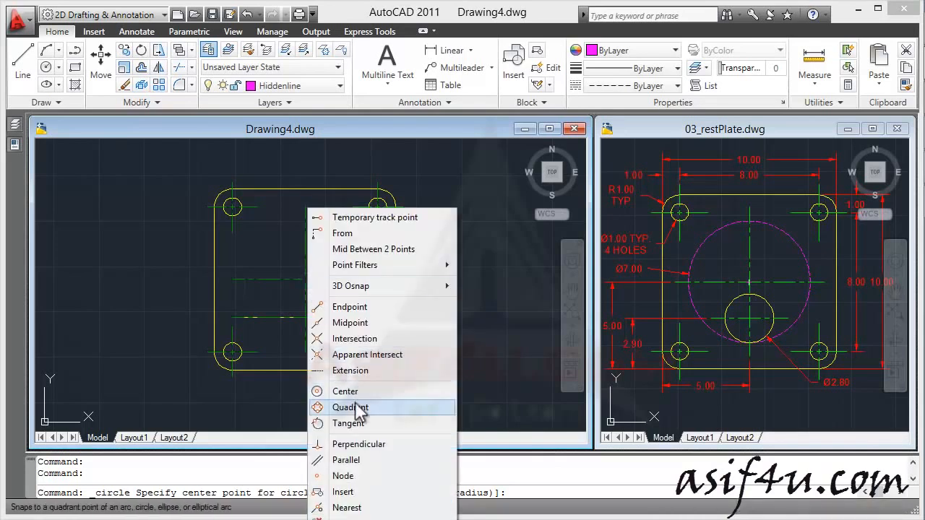
{"action": "left_click", "coordinate": [357, 338]}
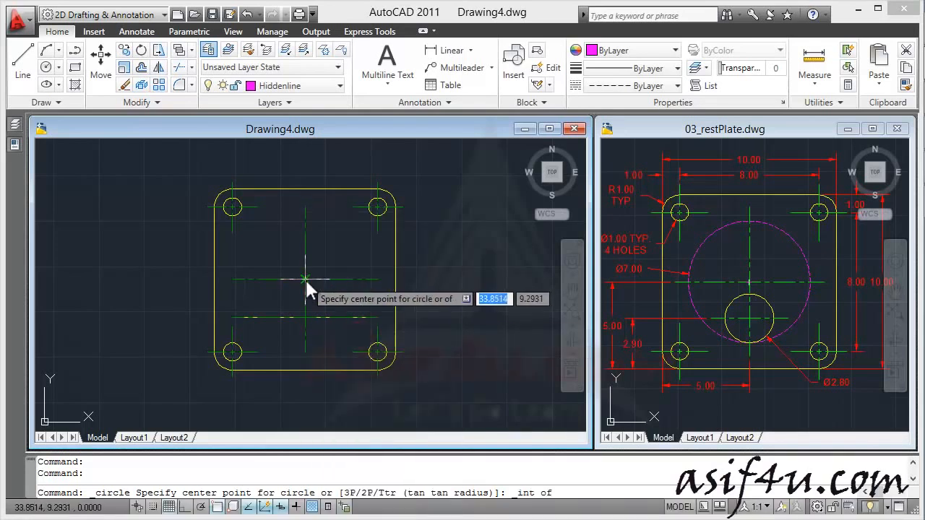
{"action": "left_click", "coordinate": [306, 279]}
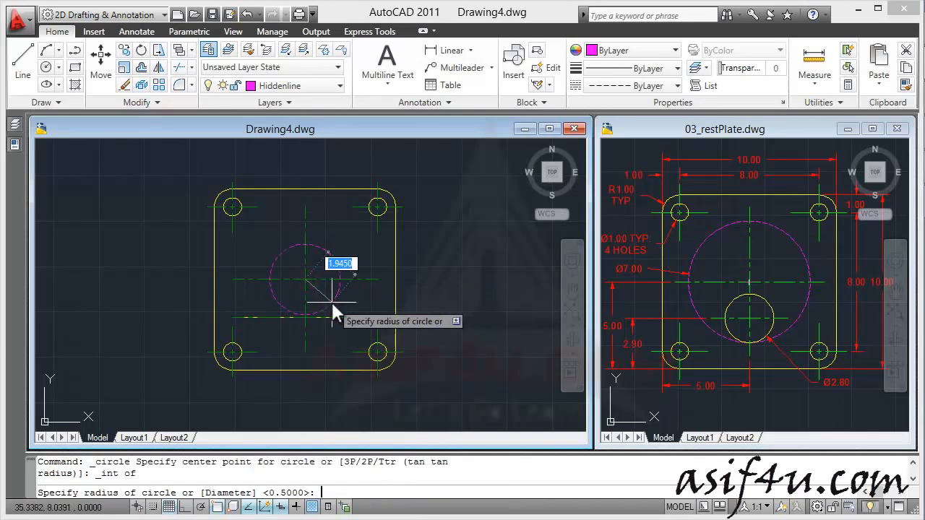
{"action": "key", "text": "BackSpace"}
{"action": "type", "text": "3.5"}
{"action": "key", "text": "Return"}
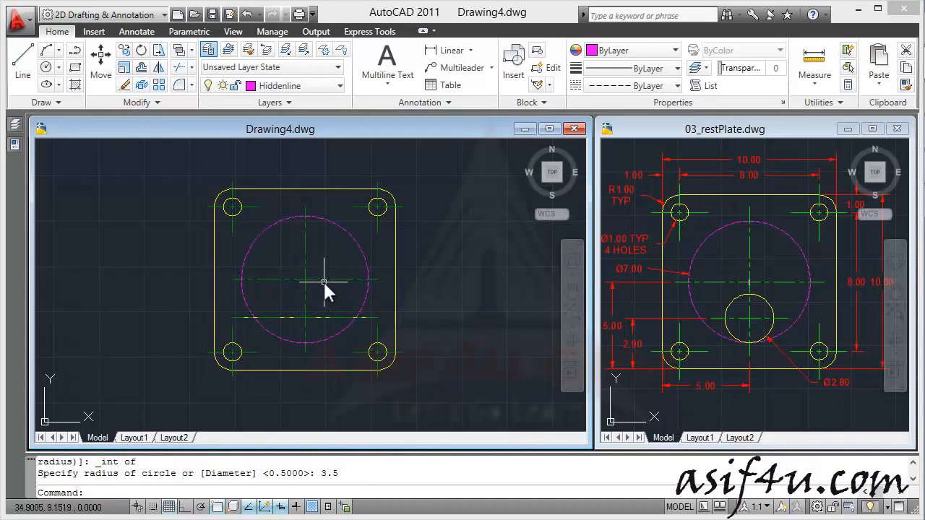
Make Part the current layer and draw a circle of radius 1.4 at the intersection of the vertical and lower horizontal centre lines
{"action": "middle_click_drag", "start_coordinate": [321, 281], "coordinate": [326, 264]}
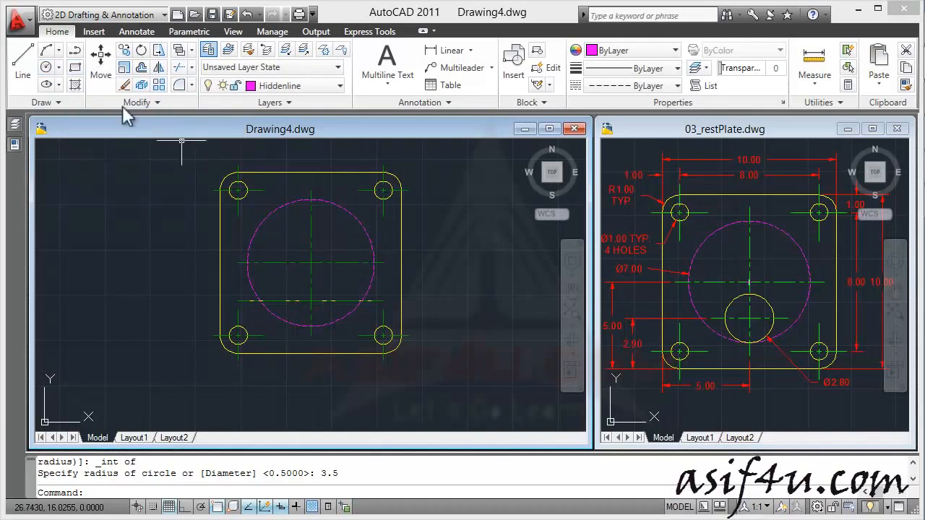
{"action": "left_click", "coordinate": [262, 86]}
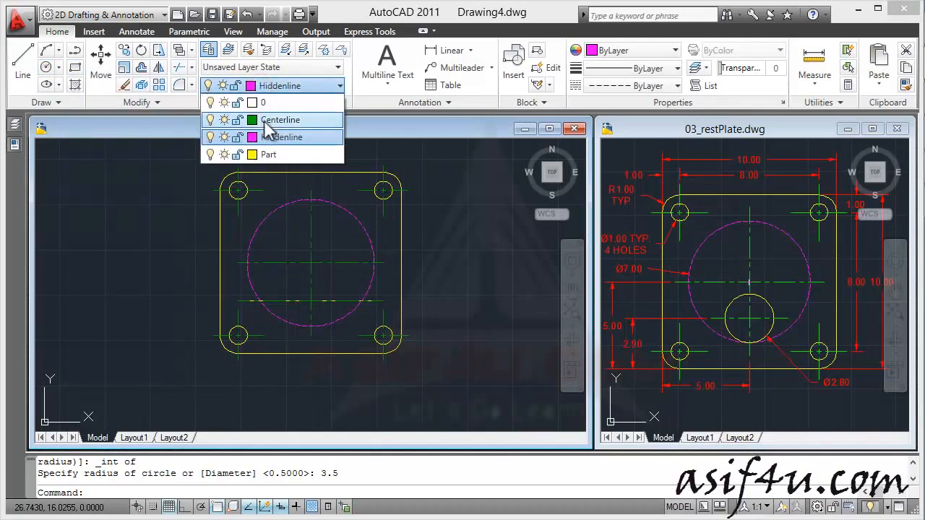
{"action": "left_click", "coordinate": [269, 148]}
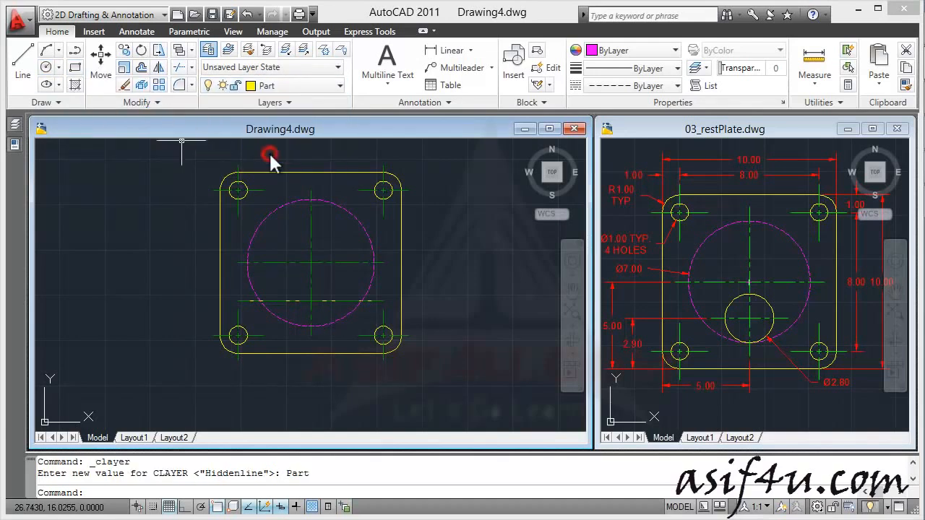
{"action": "left_click", "coordinate": [48, 67]}
{"action": "right_click", "coordinate": [313, 296], "text": "shift"}
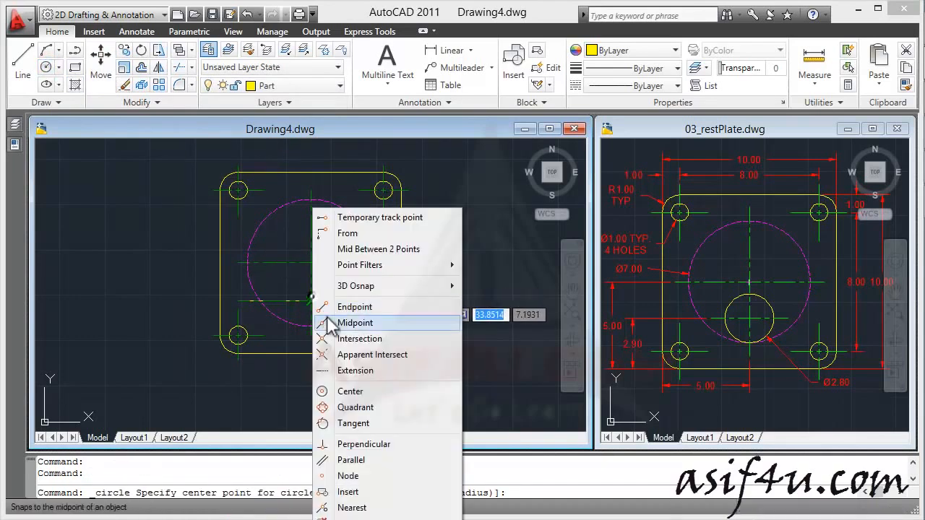
{"action": "left_click", "coordinate": [360, 338]}
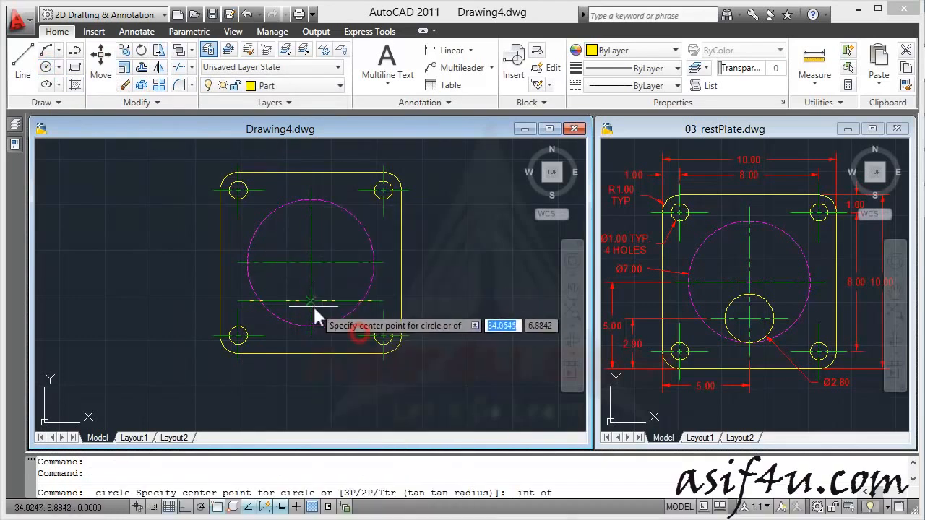
{"action": "left_click", "coordinate": [312, 303]}
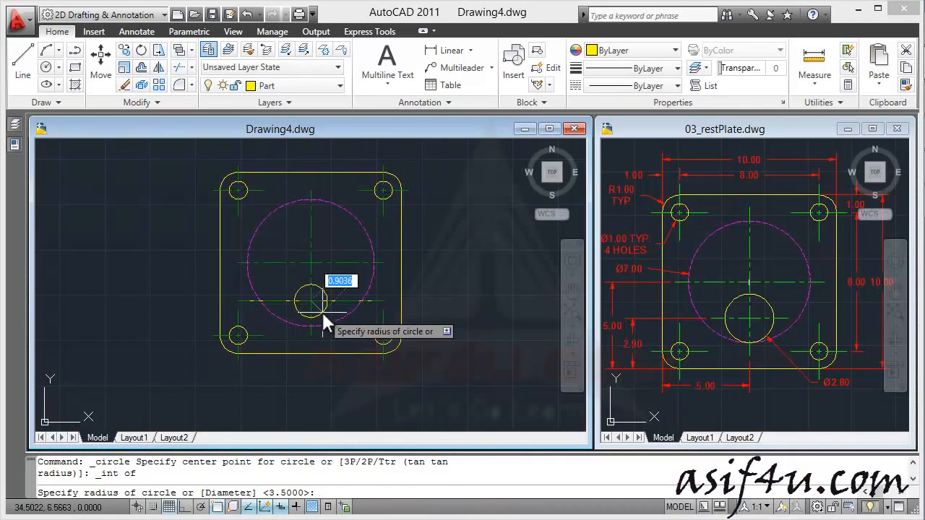
{"action": "type", "text": "1.4"}
{"action": "key", "text": "Return"}
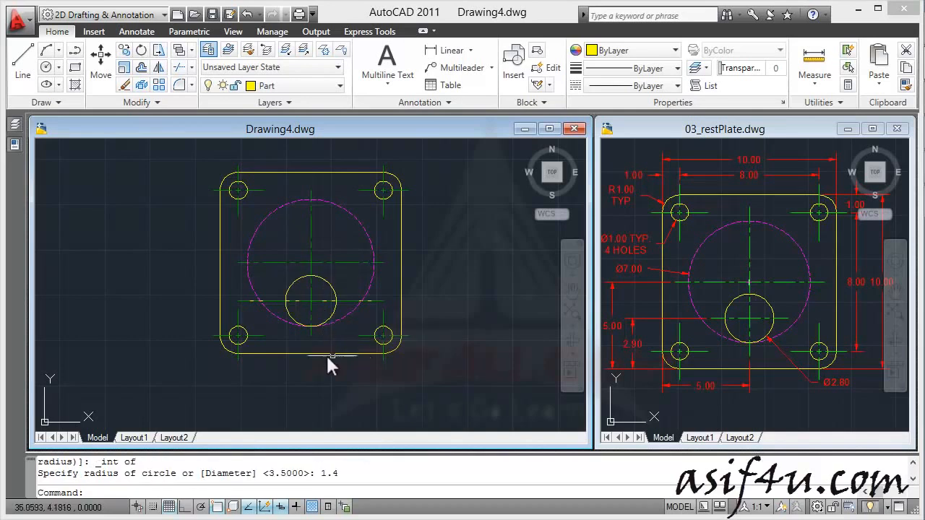
{"action": "key", "text": "Escape"}
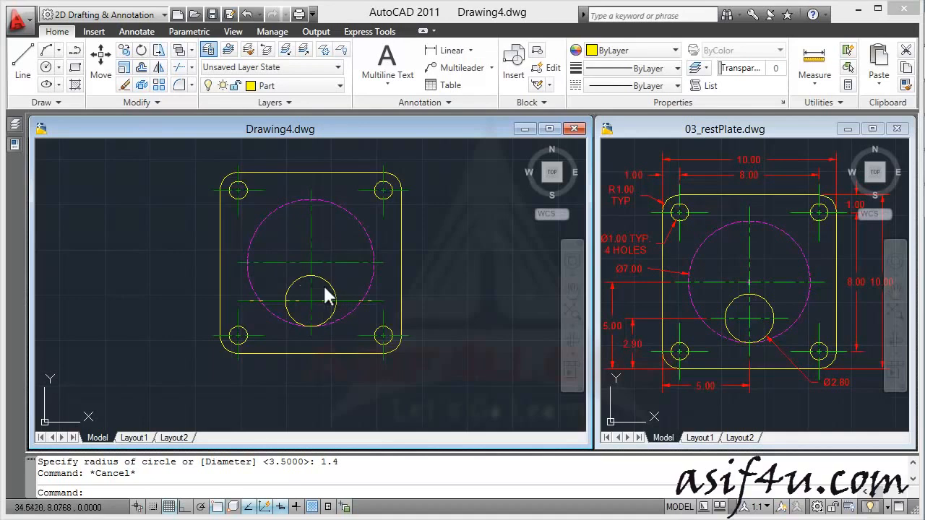
Make Centerline the current layer
{"action": "scroll", "coordinate": [323, 284], "scroll_direction": "up", "scroll_amount": 2}
{"action": "left_click", "coordinate": [305, 234]}
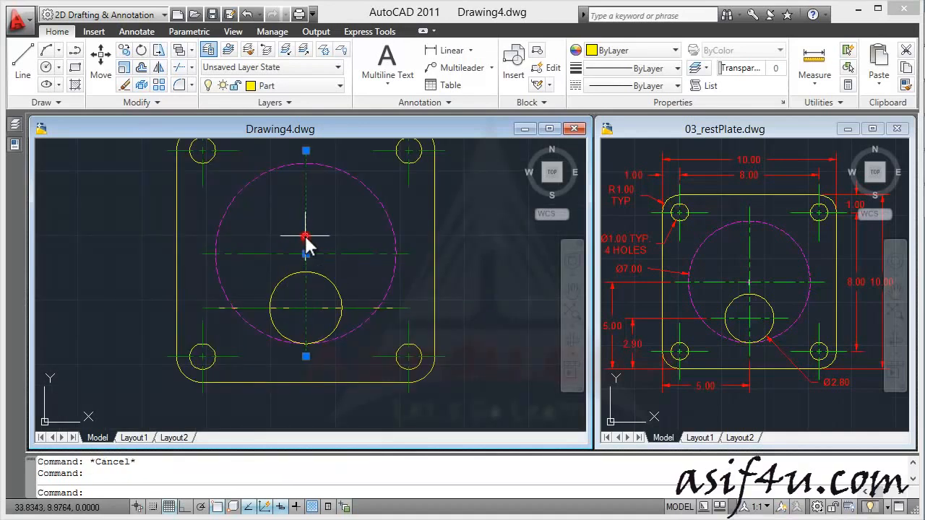
{"action": "key", "text": "Escape"}
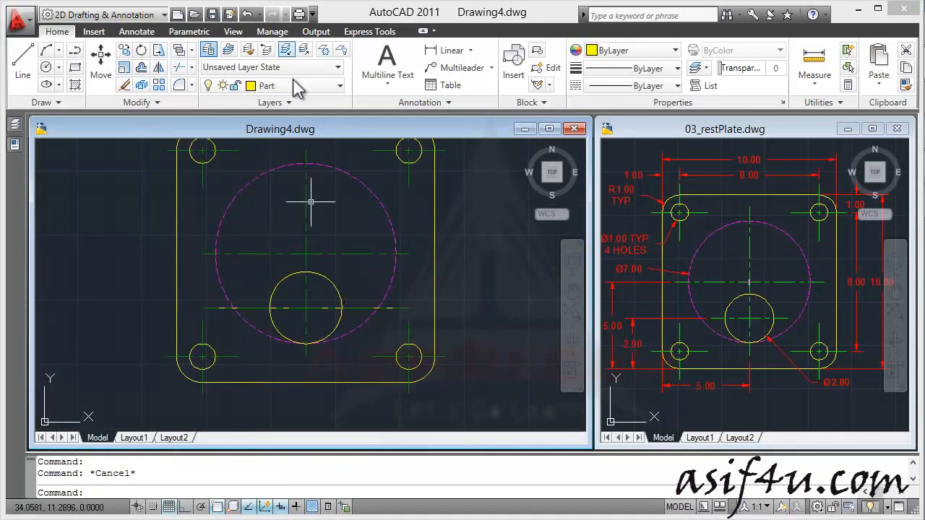
{"action": "left_click", "coordinate": [296, 84]}
{"action": "left_click", "coordinate": [293, 117]}
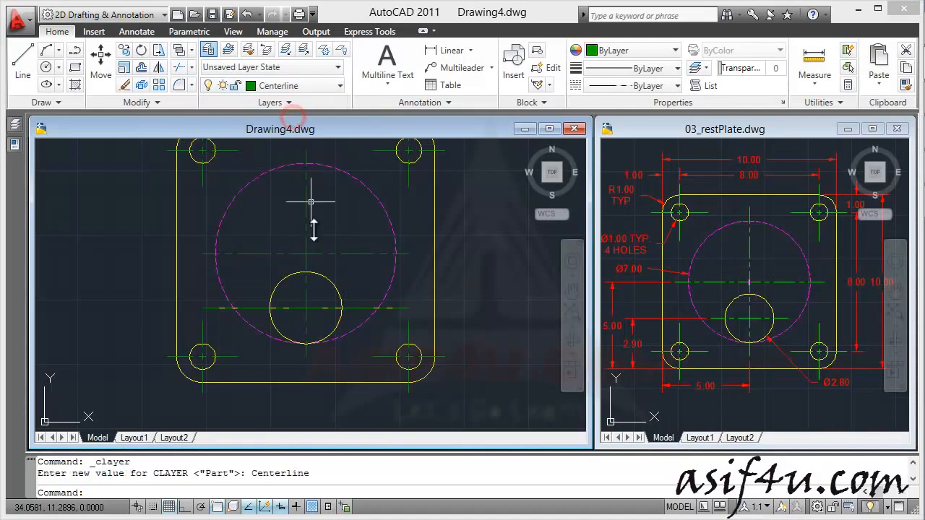
{"action": "left_click", "coordinate": [310, 230]}
{"action": "left_click", "coordinate": [305, 237]}
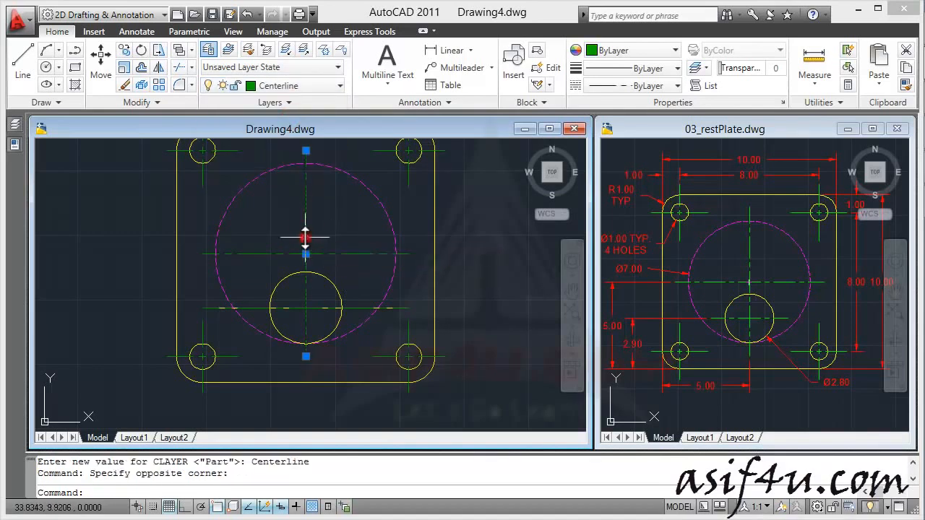
{"action": "left_click", "coordinate": [320, 253]}
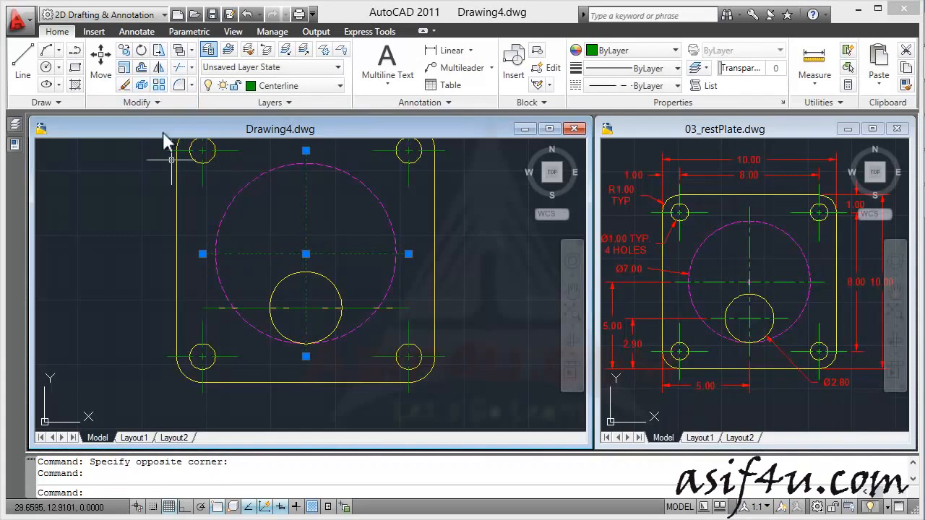
{"action": "key", "text": "Escape"}
Scale the vertical and upper horizontal centre lines by a factor of 1.2 about their intersection
{"action": "left_click", "coordinate": [124, 68]}
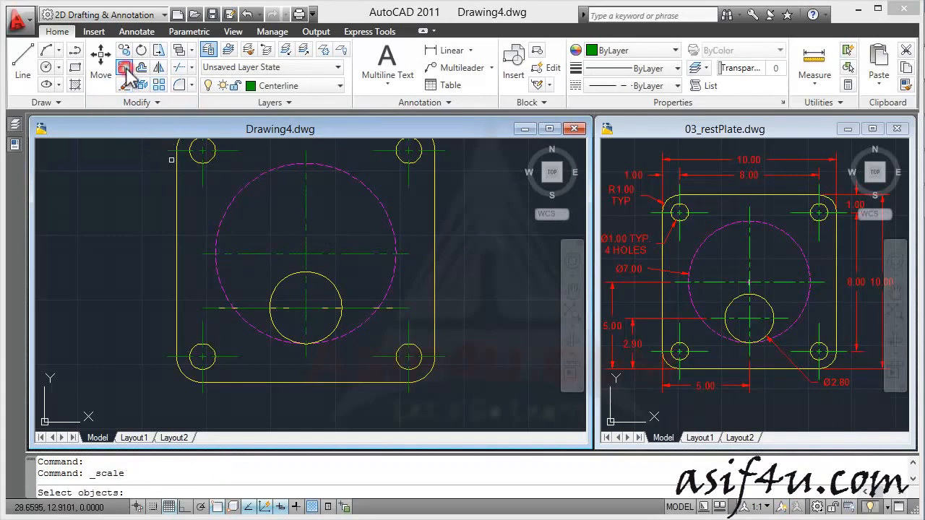
{"action": "left_click", "coordinate": [313, 256]}
{"action": "left_click", "coordinate": [293, 243]}
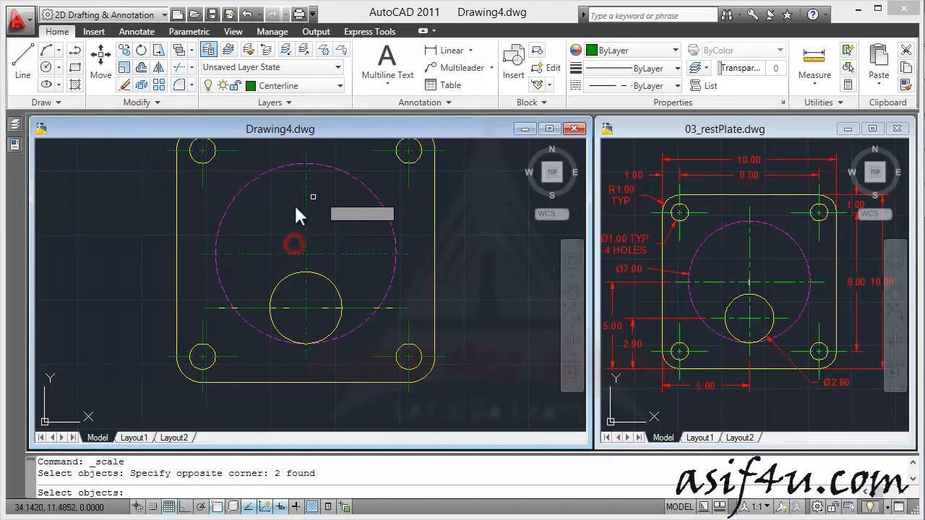
{"action": "key", "text": "Return"}
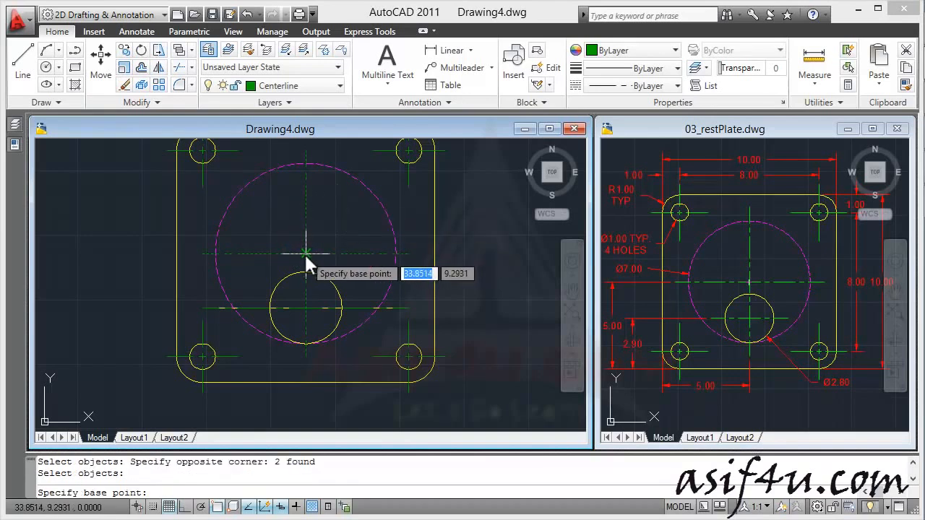
{"action": "left_click", "coordinate": [305, 255]}
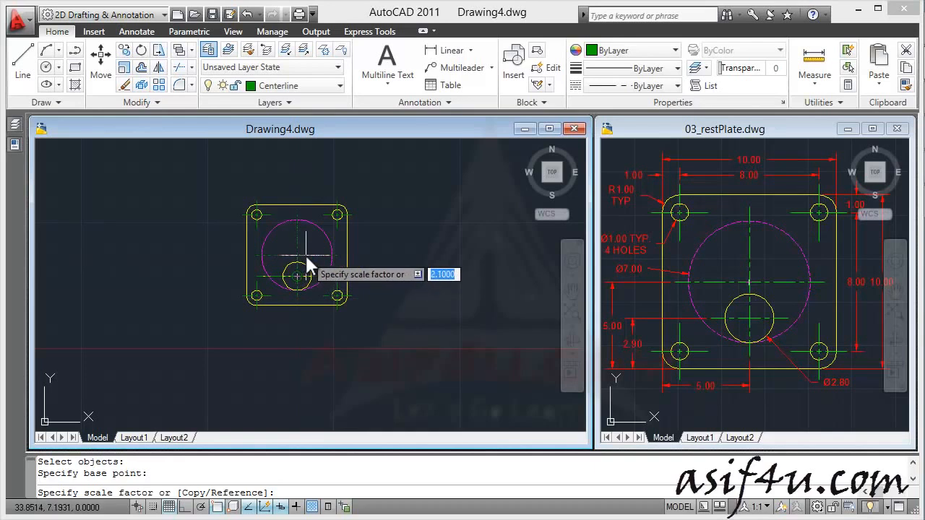
{"action": "type", "text": "1.2"}
{"action": "key", "text": "Return"}
Scale the lower horizontal centre line by a factor of 0.5 about its midpoint at the small circle's centre
{"action": "scroll", "coordinate": [314, 255], "scroll_direction": "up", "scroll_amount": 5}
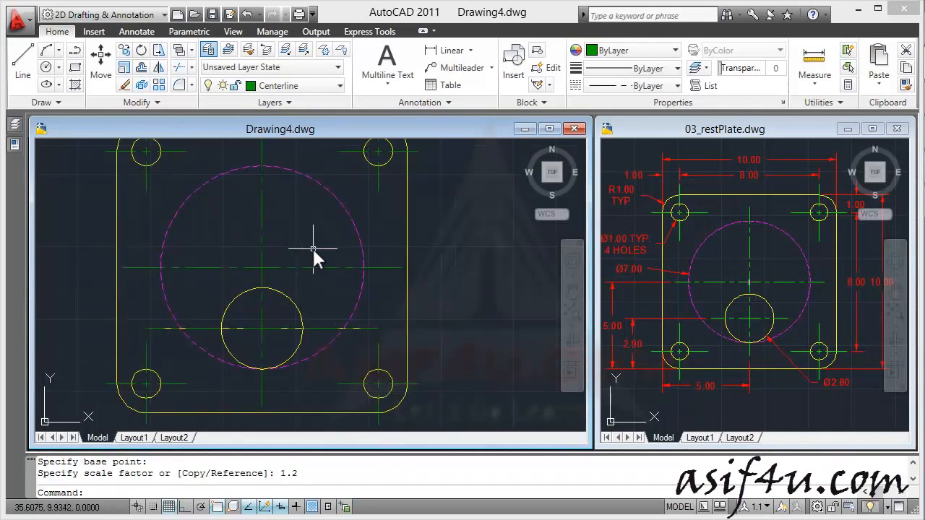
{"action": "middle_click_drag", "start_coordinate": [288, 277], "coordinate": [290, 268]}
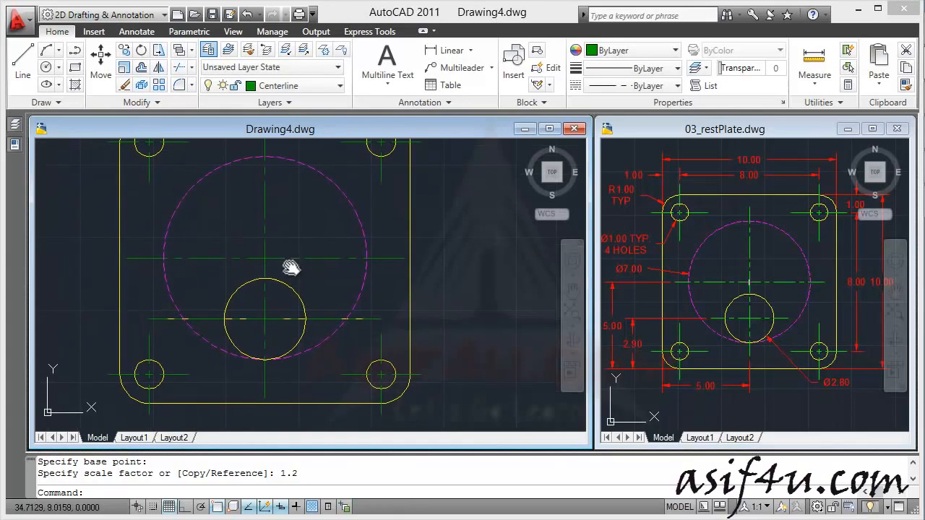
{"action": "left_click", "coordinate": [318, 318]}
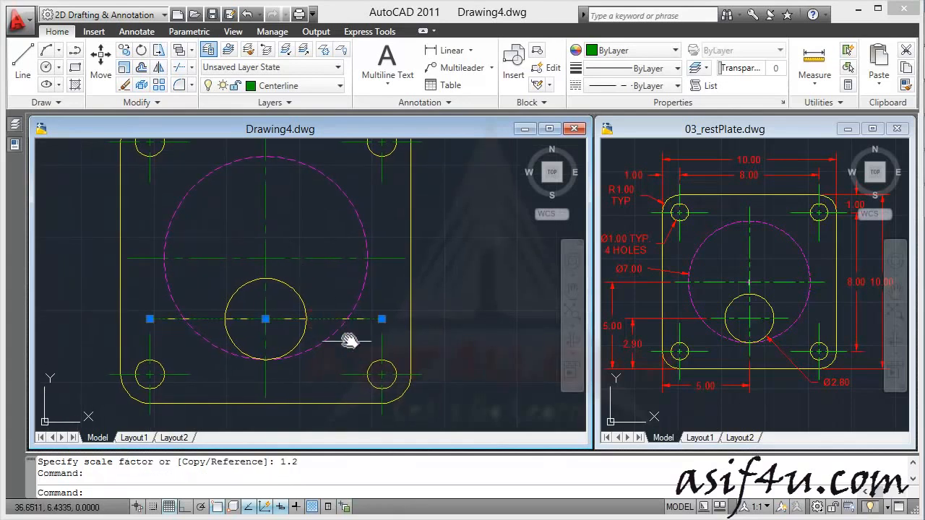
{"action": "right_click", "coordinate": [267, 319]}
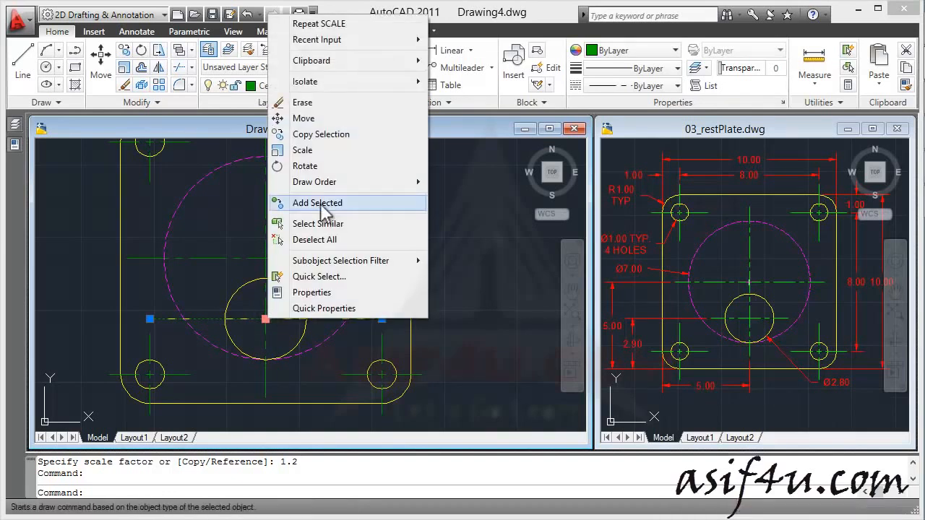
{"action": "left_click", "coordinate": [314, 154]}
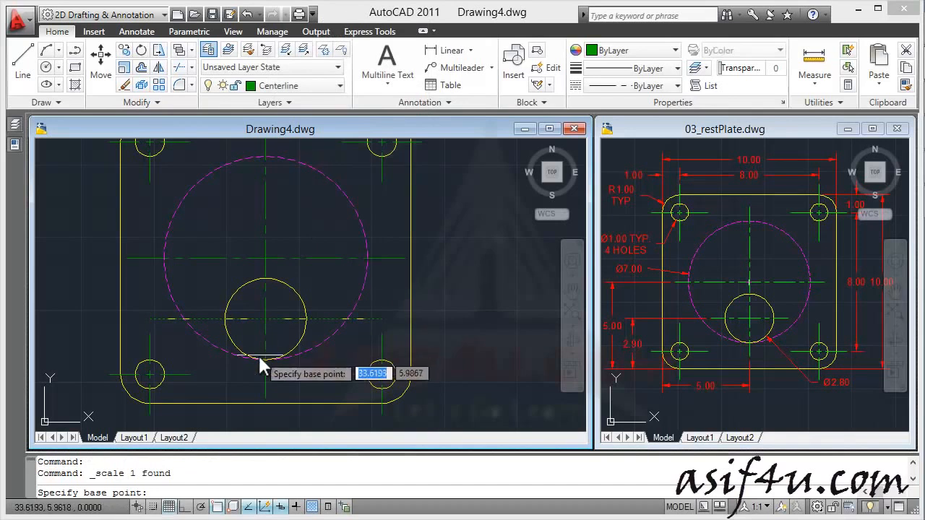
{"action": "left_click", "coordinate": [265, 319]}
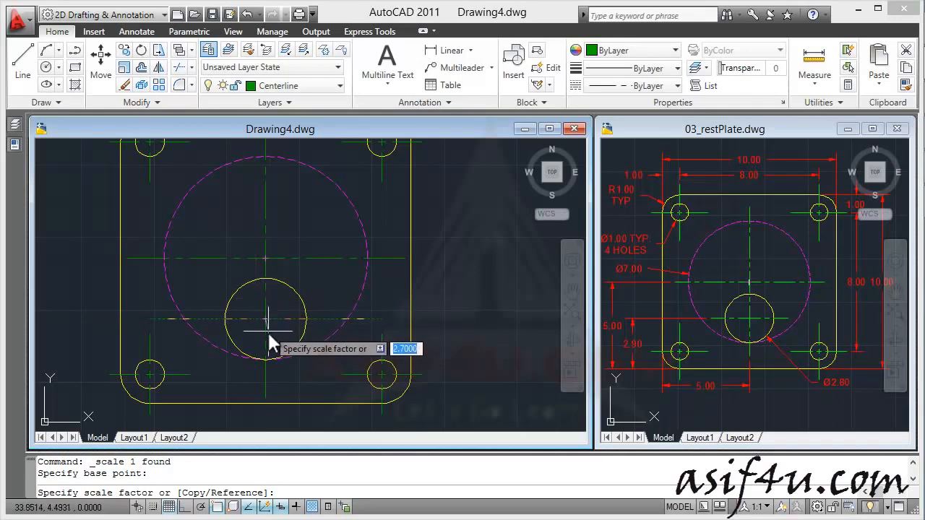
{"action": "type", "text": "0.5"}
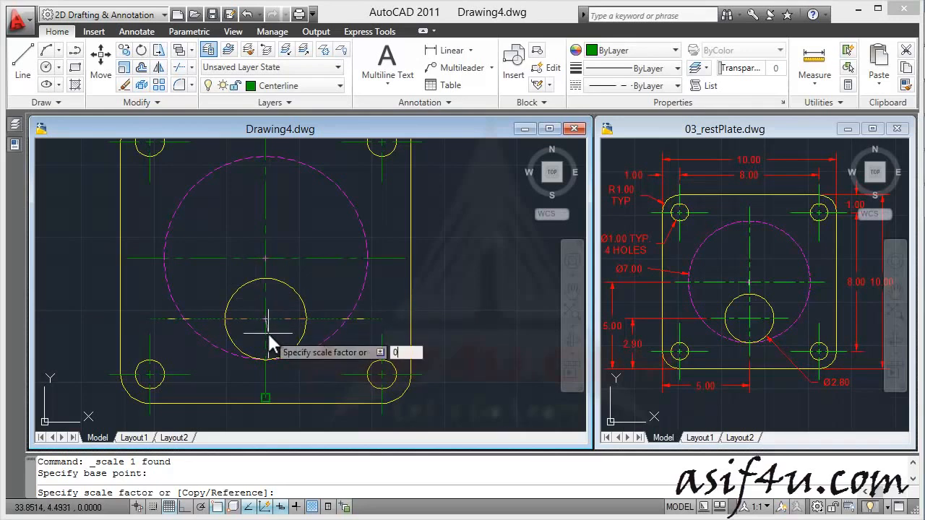
{"action": "key", "text": "Return"}
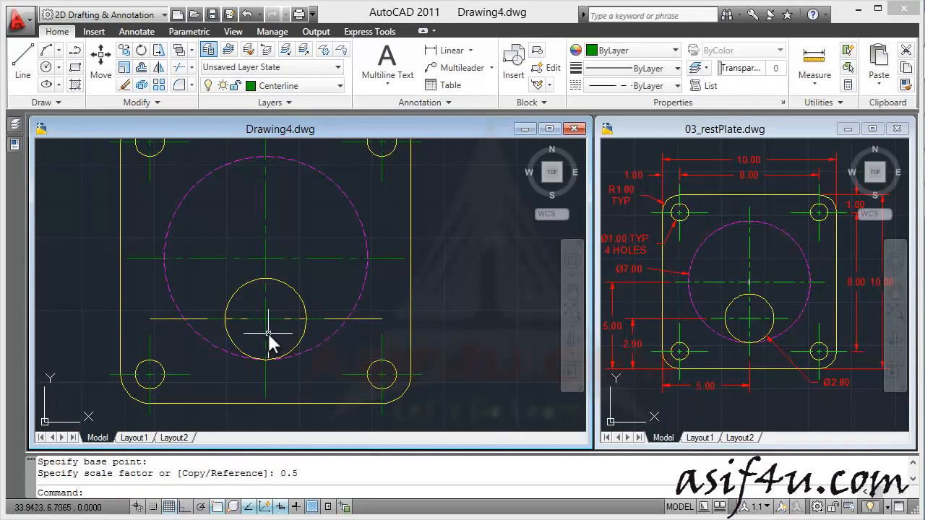
Delete the leftover Part-layer line running horizontally through the small circle's centre
{"action": "left_click", "coordinate": [357, 317]}
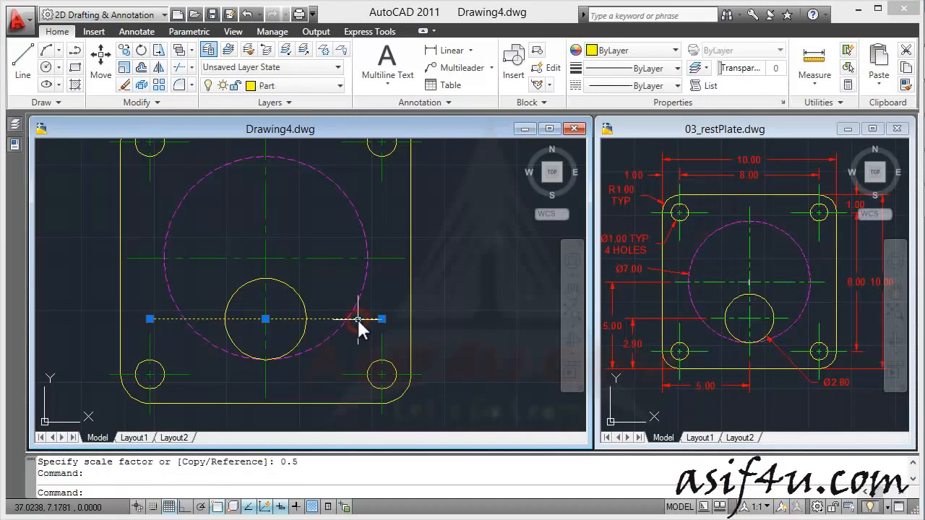
{"action": "key", "text": "Delete"}
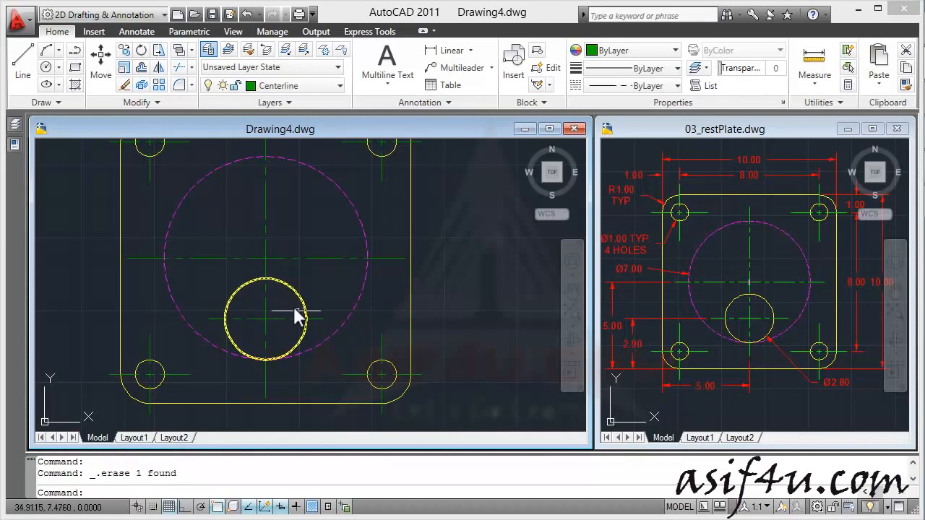
{"action": "scroll", "coordinate": [269, 260], "scroll_direction": "down", "scroll_amount": 2}
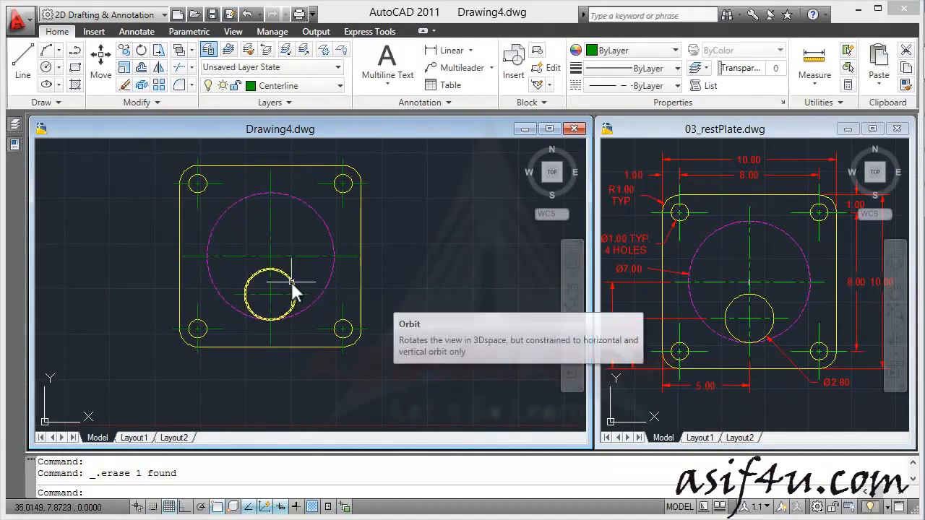
{"action": "middle_click_drag", "start_coordinate": [282, 251], "coordinate": [323, 281]}
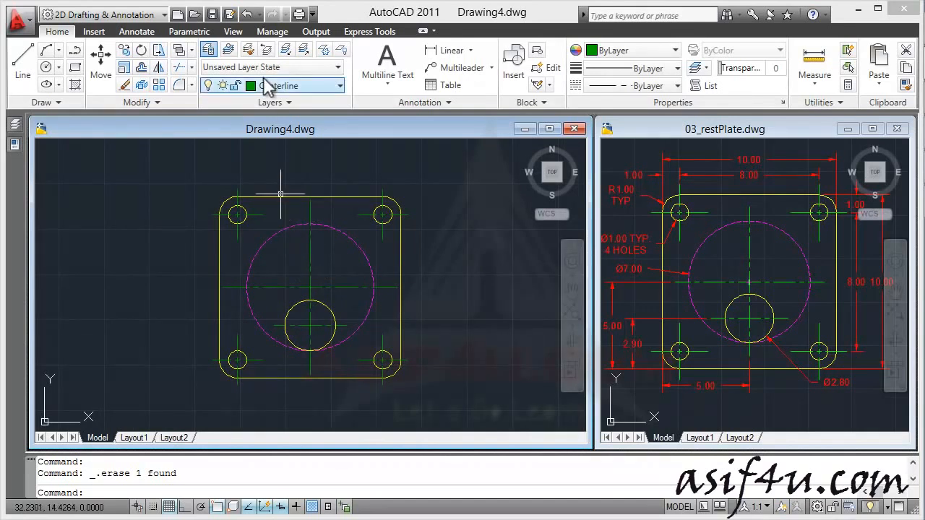
{"action": "left_click", "coordinate": [292, 86]}
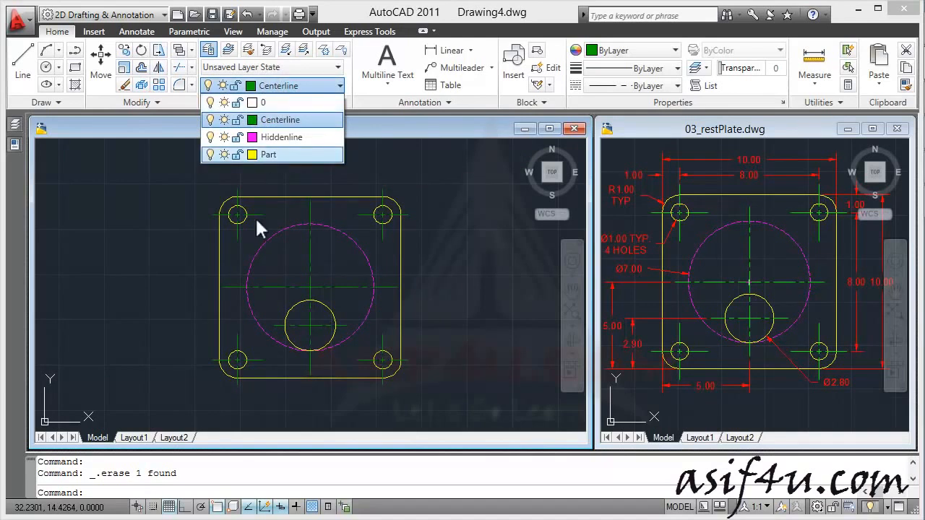
{"action": "left_click", "coordinate": [237, 243]}
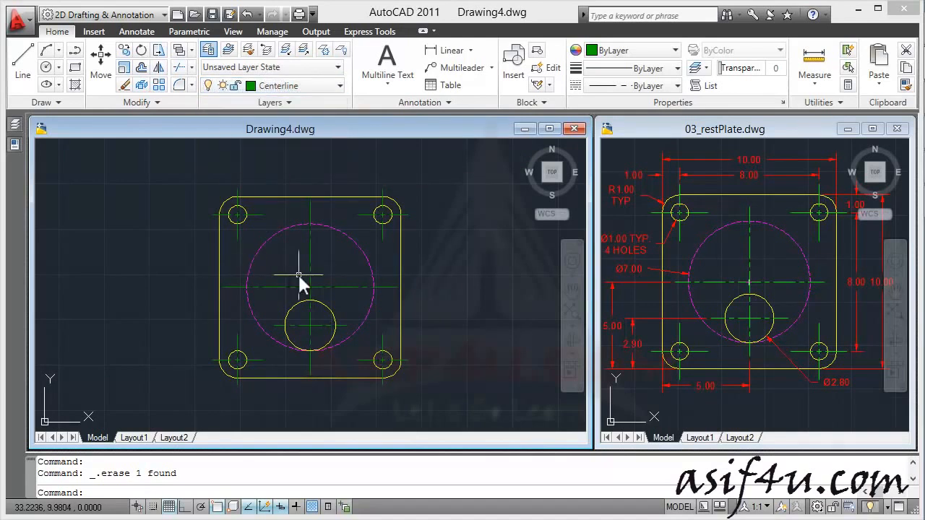